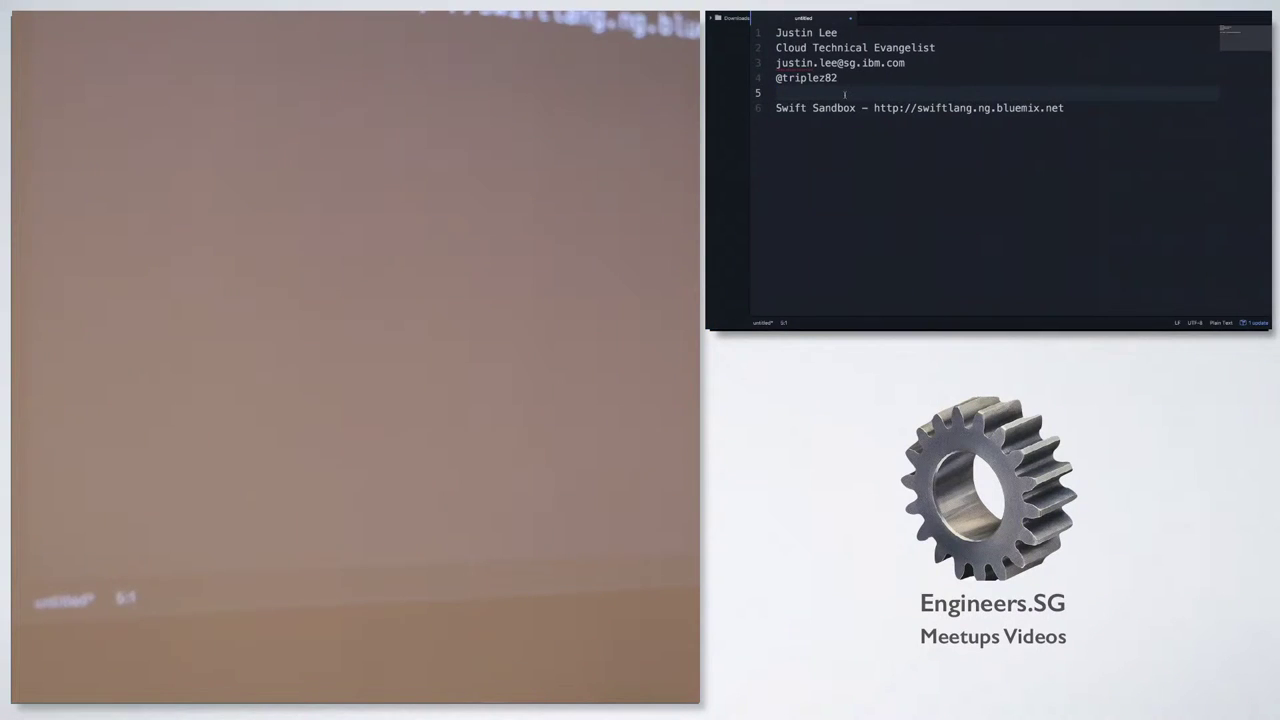
- Select the four contact-detail lines at the top of the Atom notes
{"action": "key", "text": "shift+Up"}
{"action": "key", "text": "shift+Up"}
{"action": "key", "text": "shift+Up"}
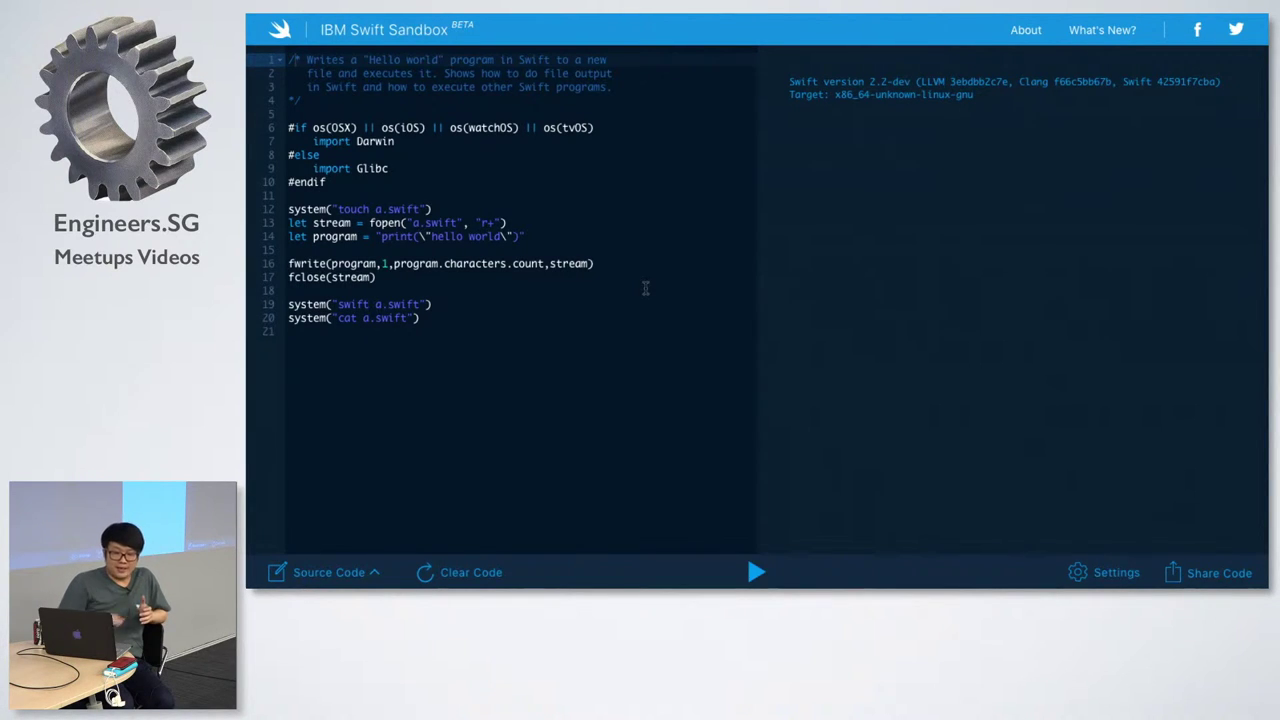
{"action": "left_click", "coordinate": [300, 128]}
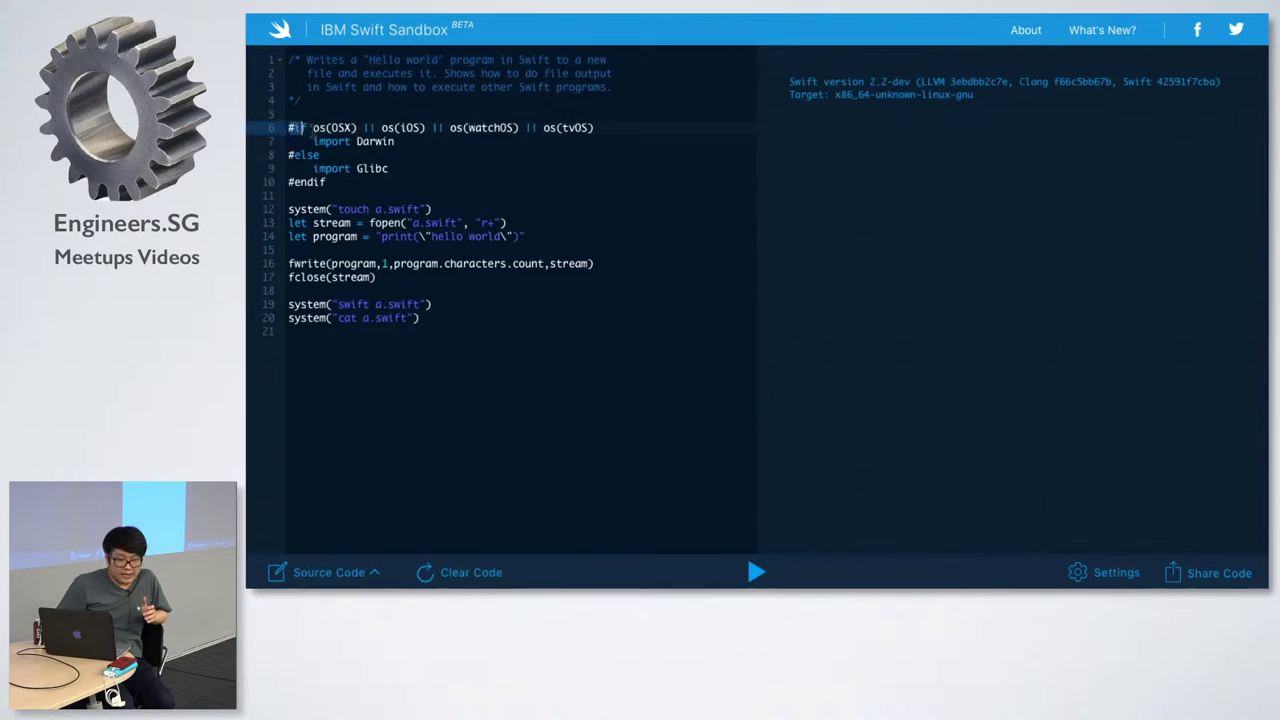
{"action": "left_click_drag", "start_coordinate": [289, 128], "coordinate": [358, 154]}
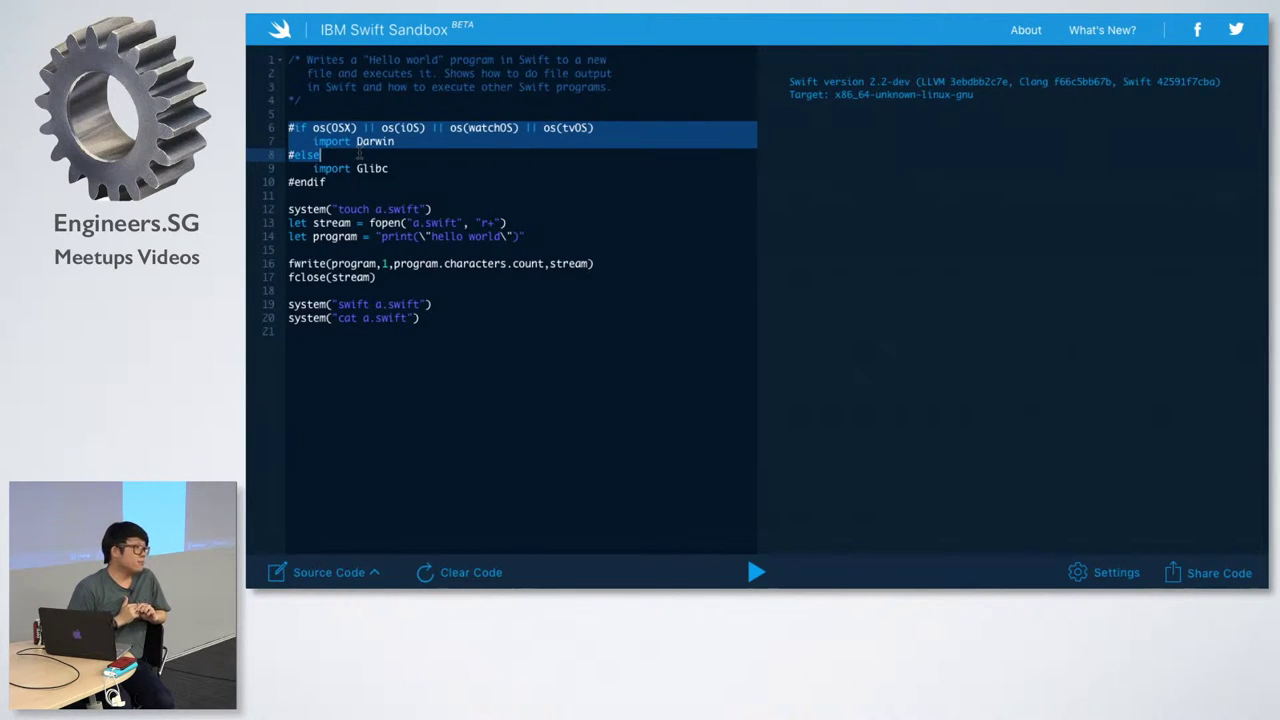
{"action": "double_click", "coordinate": [362, 168]}
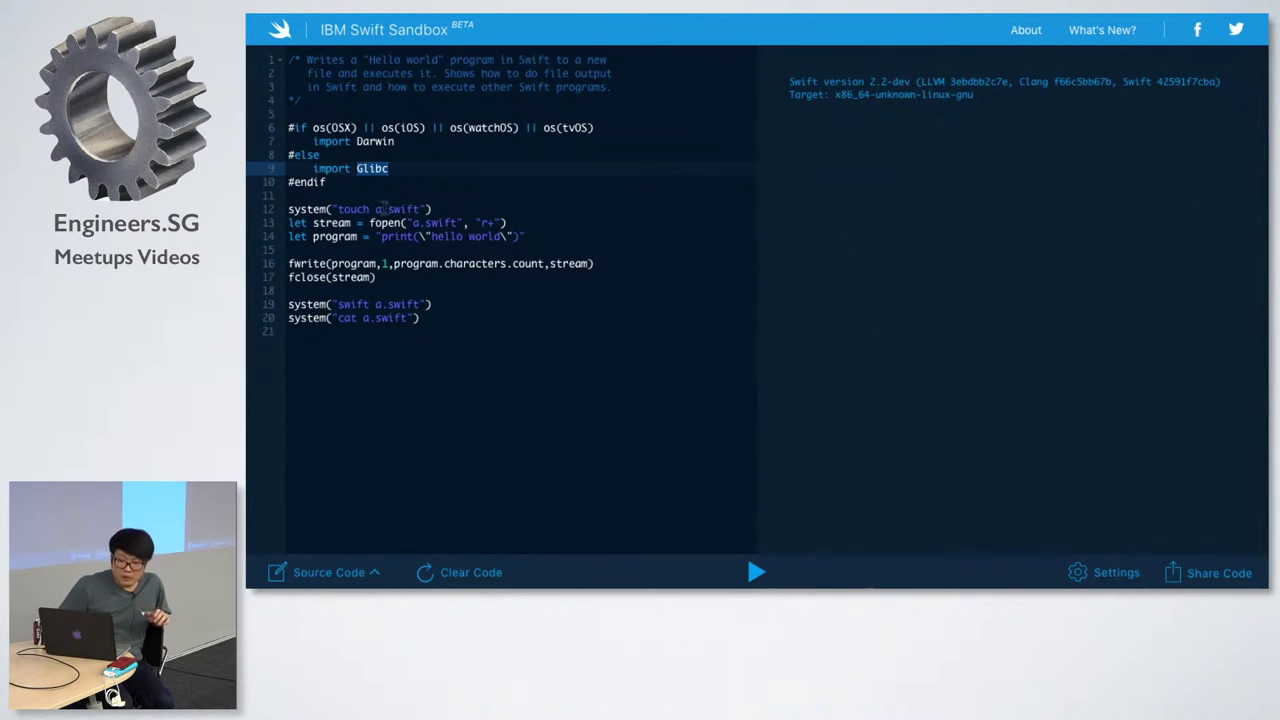
{"action": "left_click", "coordinate": [351, 277]}
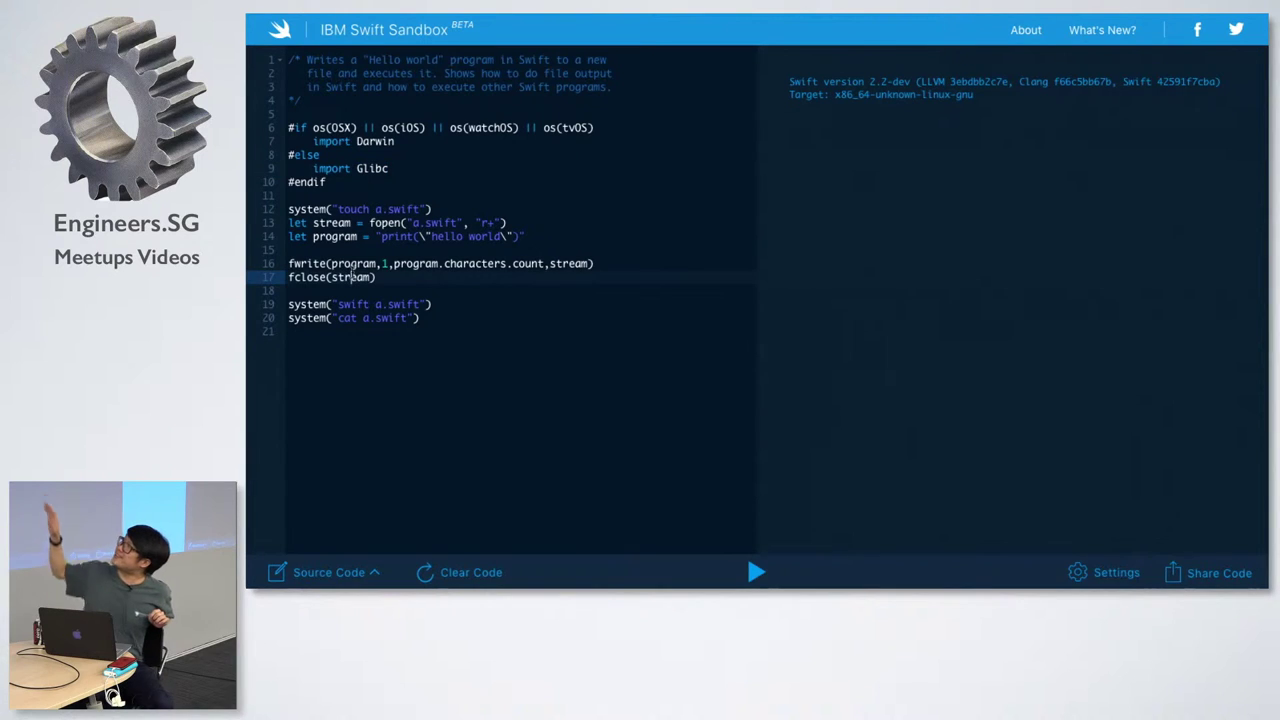
{"action": "left_click", "coordinate": [322, 576]}
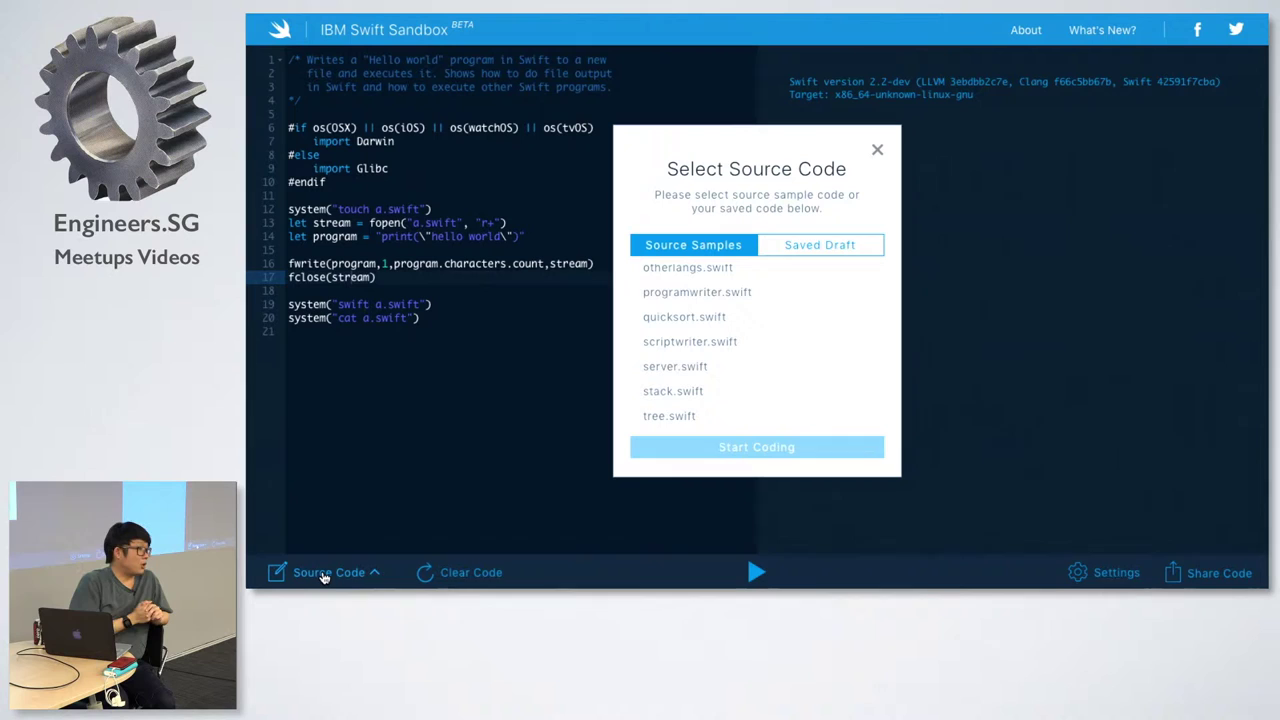
{"action": "scroll", "coordinate": [736, 368], "scroll_direction": "up", "scroll_amount": 5}
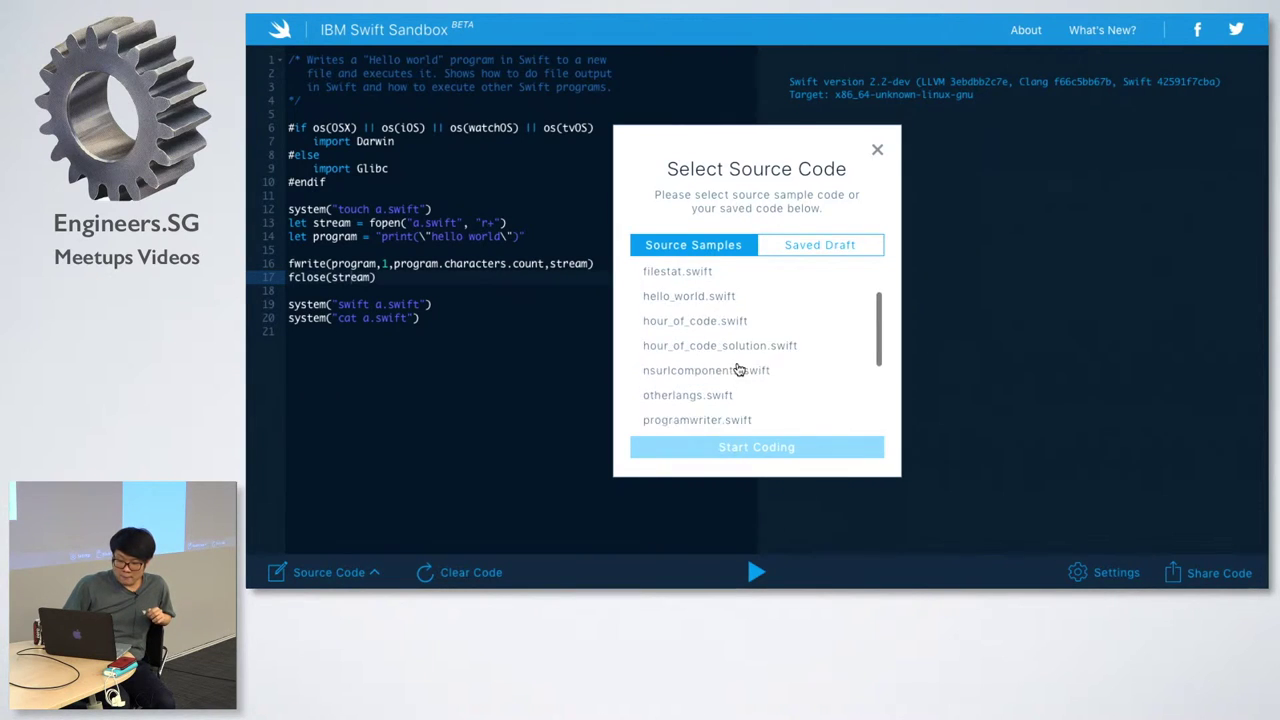
{"action": "scroll", "coordinate": [739, 370], "scroll_direction": "up", "scroll_amount": 2}
{"action": "scroll", "coordinate": [739, 370], "scroll_direction": "up", "scroll_amount": 1}
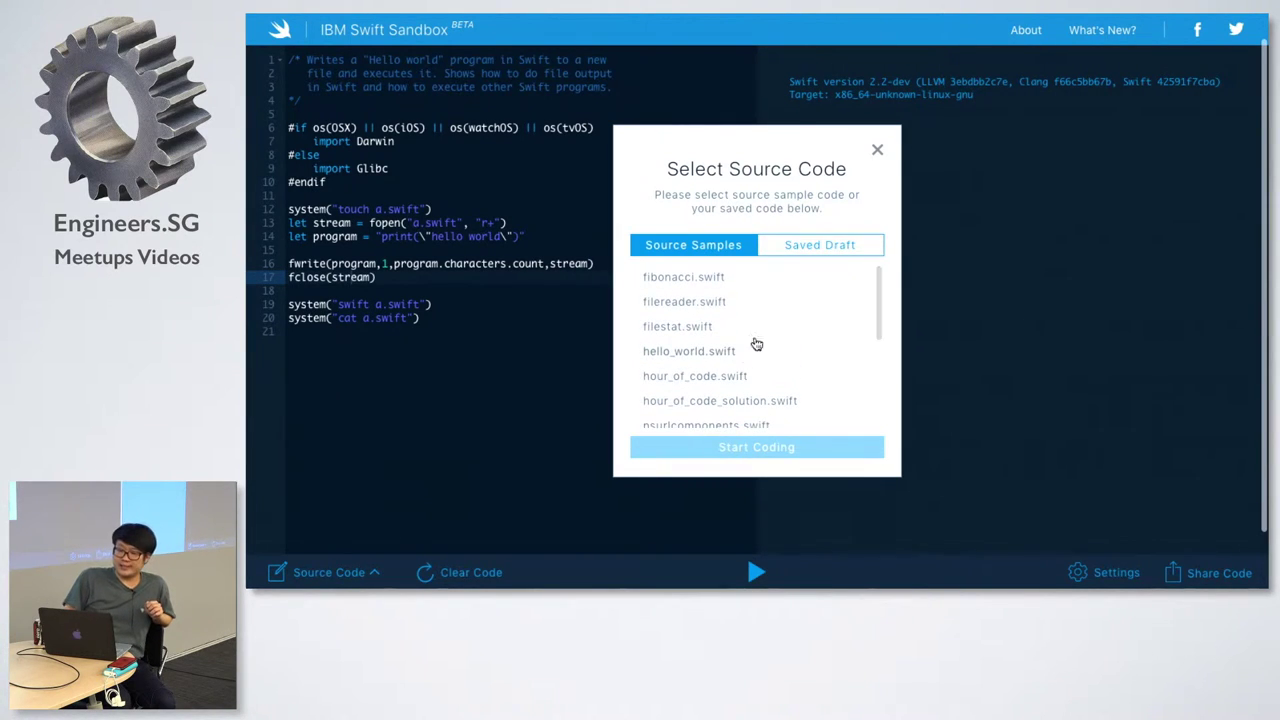
{"action": "left_click", "coordinate": [880, 153]}
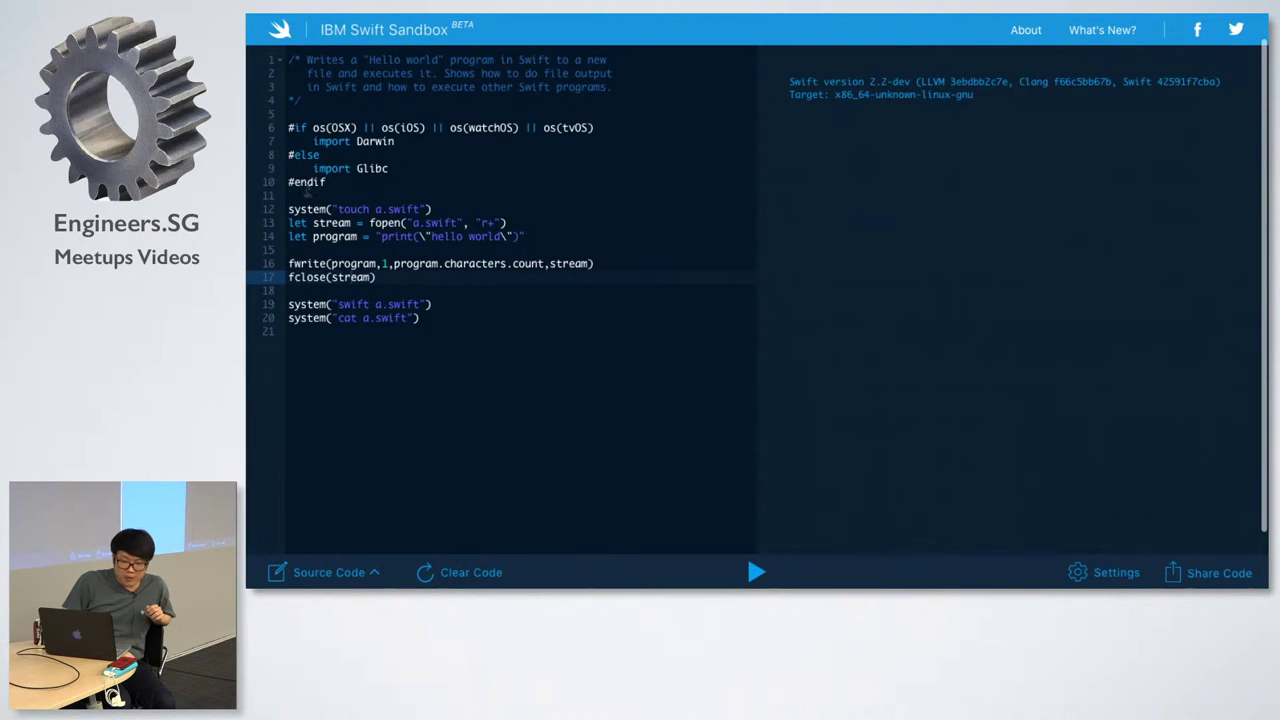
{"action": "left_click_drag", "start_coordinate": [290, 196], "coordinate": [445, 316]}
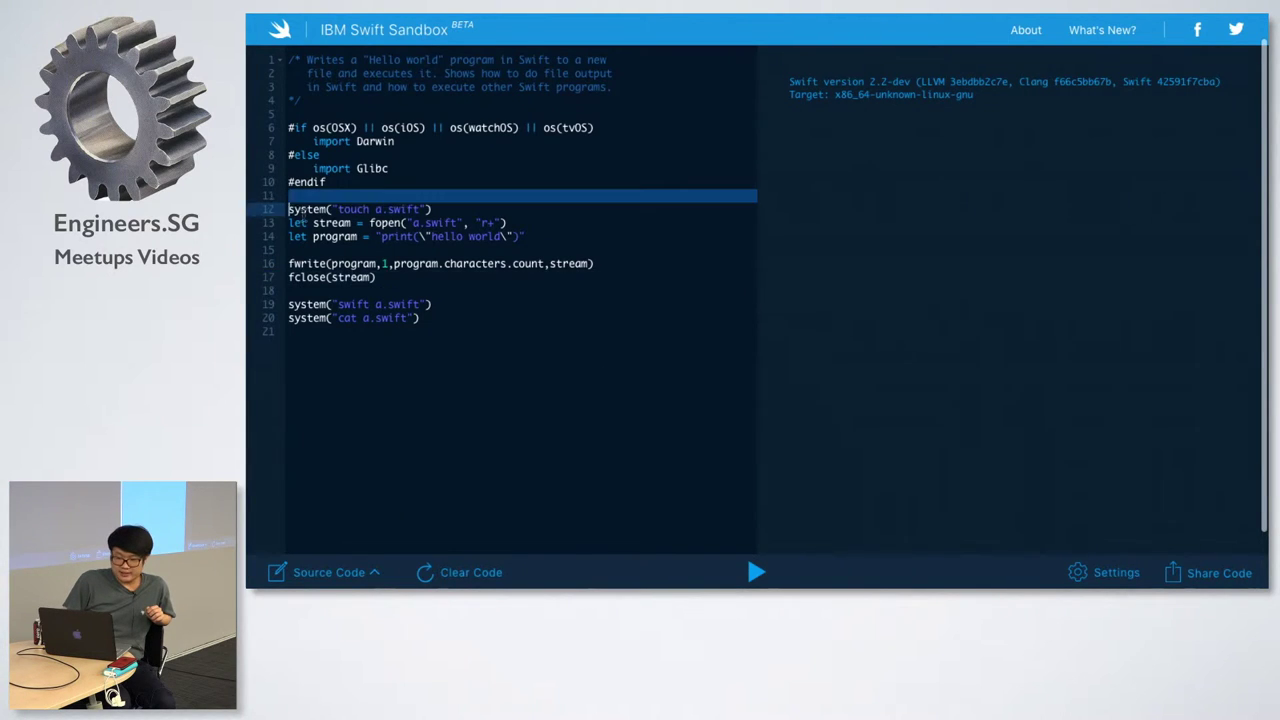
{"action": "left_click", "coordinate": [445, 316]}
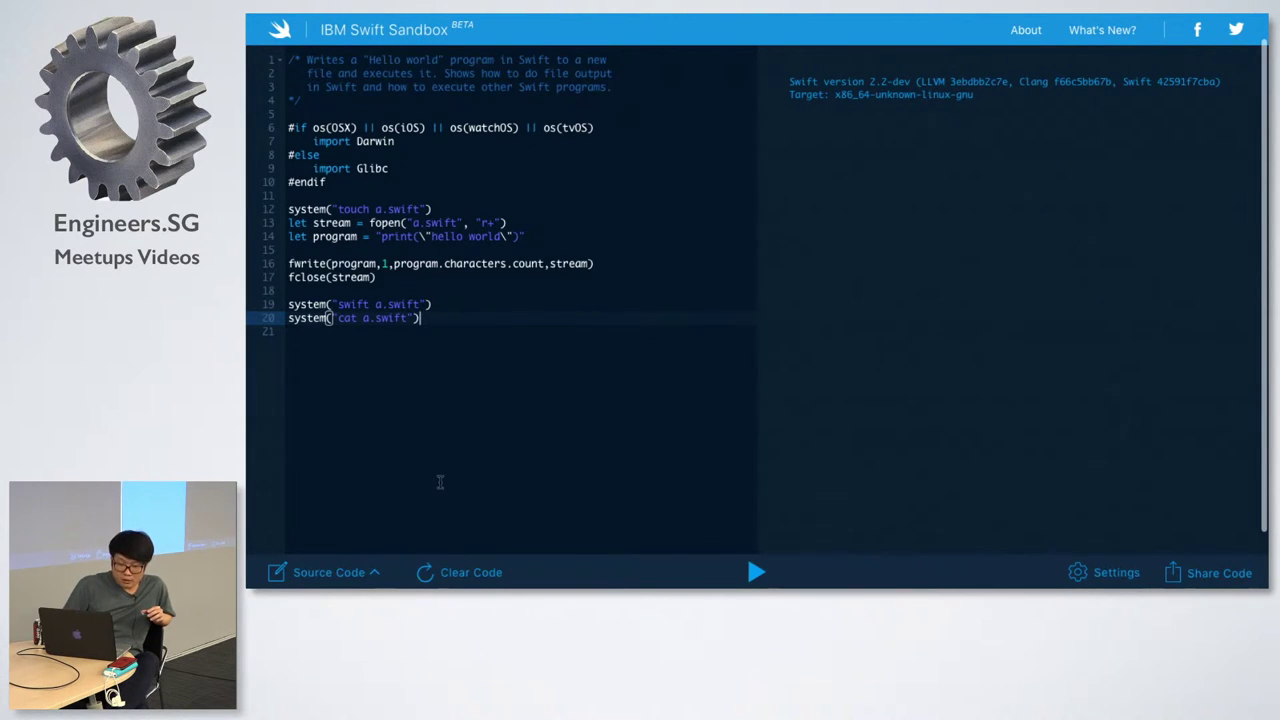
- Run the hello-world program twice so its output prints beside the code
{"action": "left_click", "coordinate": [753, 572]}
{"action": "left_click", "coordinate": [753, 572]}
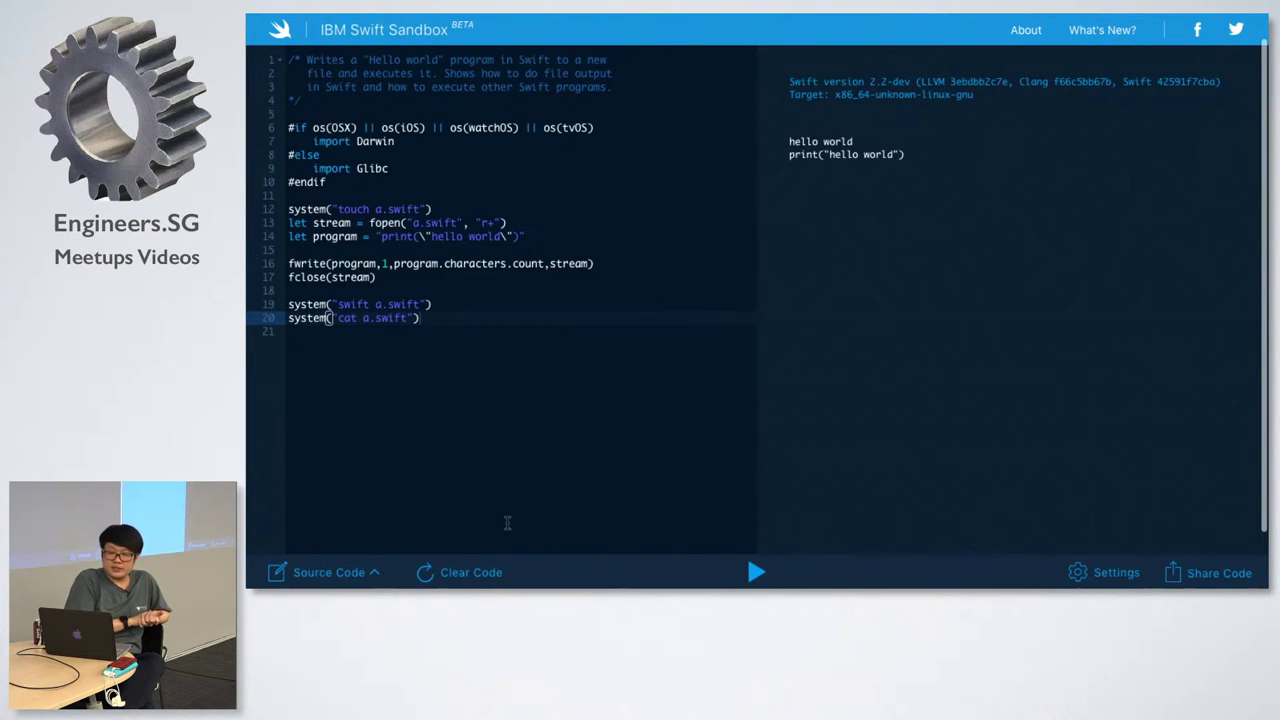
- Cancel the Clear Code confirmation so the hello-world code is kept
{"action": "left_click", "coordinate": [470, 570]}
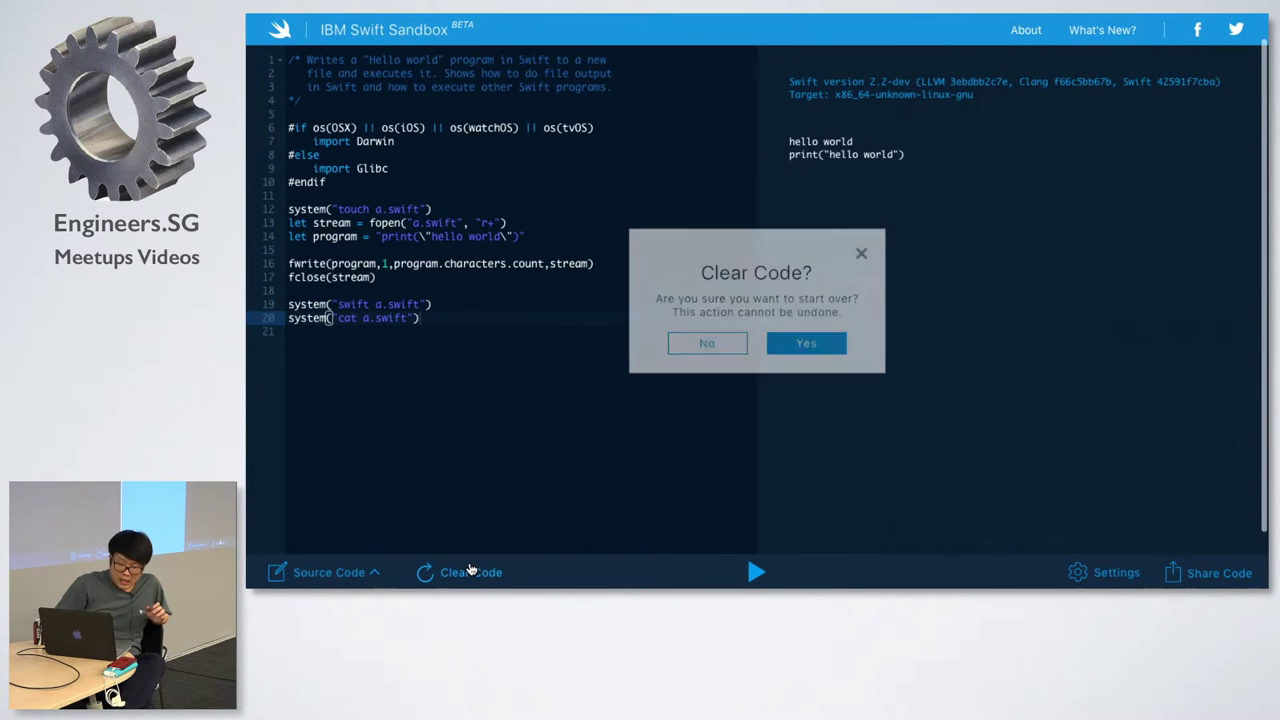
{"action": "left_click", "coordinate": [722, 343]}
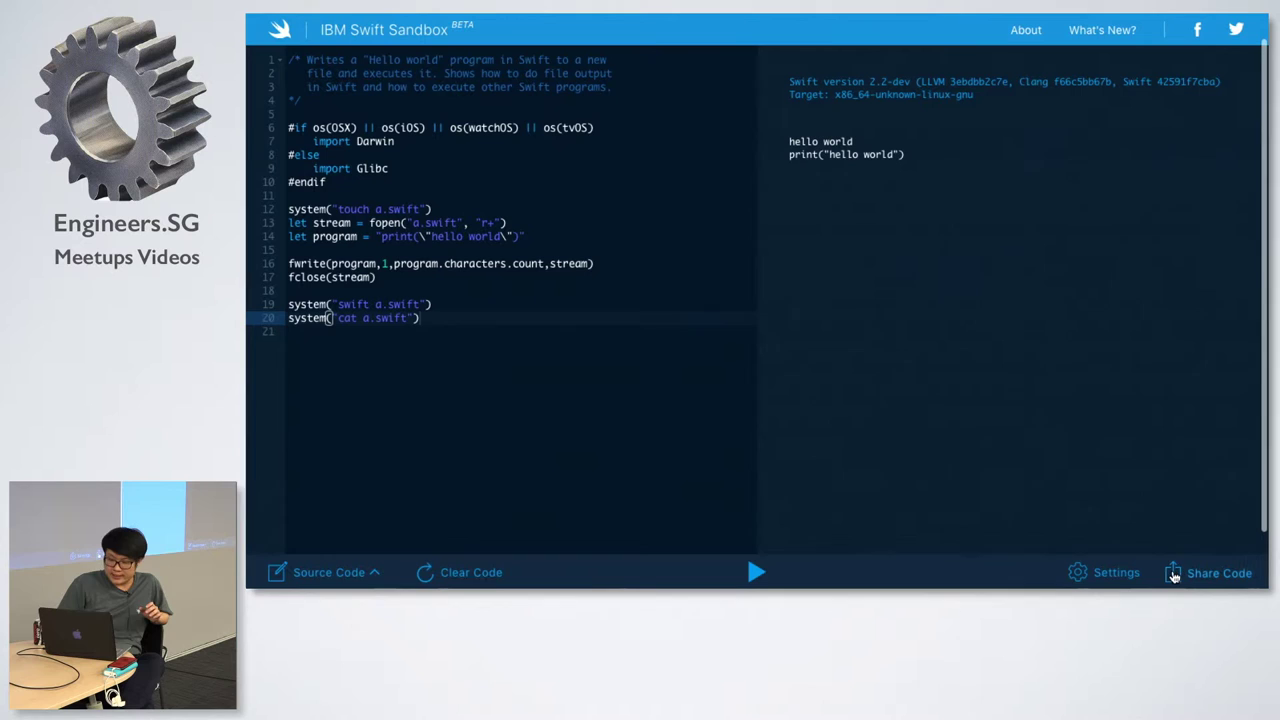
- Bring up Share Code, select the program's share URL, and dismiss the dialog
{"action": "left_click", "coordinate": [1173, 574]}
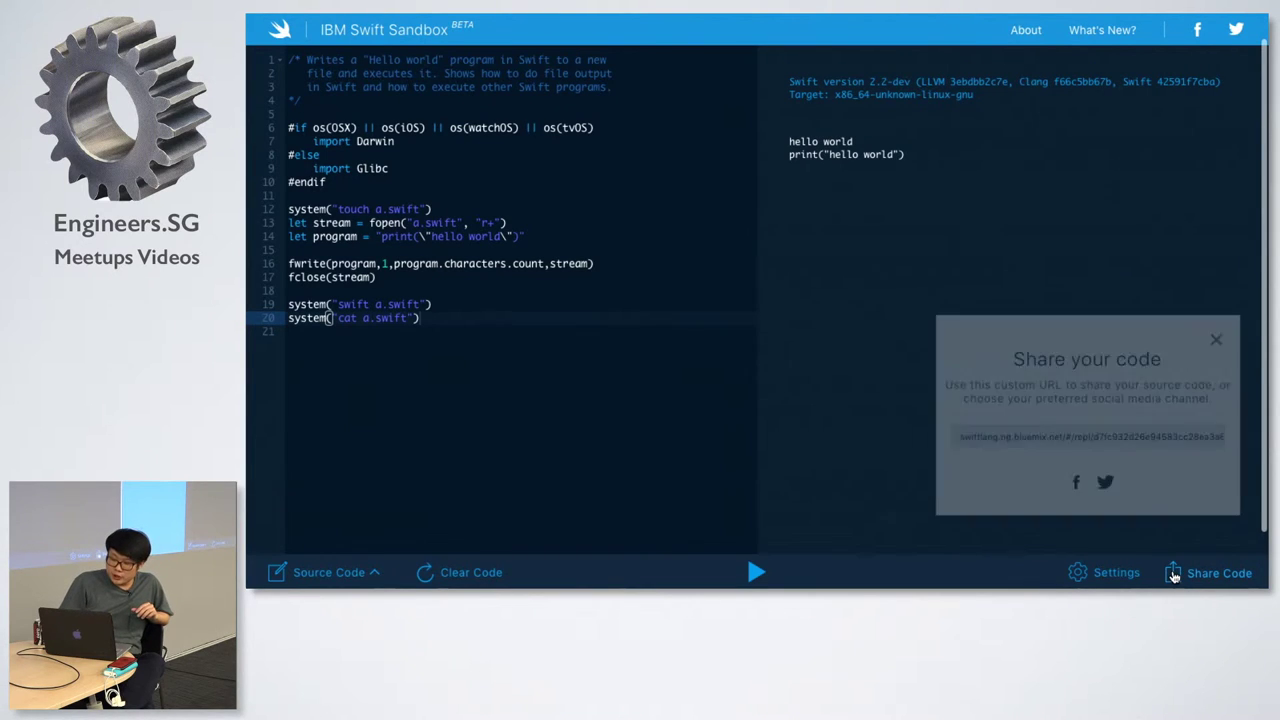
{"action": "left_click_drag", "start_coordinate": [1069, 434], "coordinate": [1210, 436]}
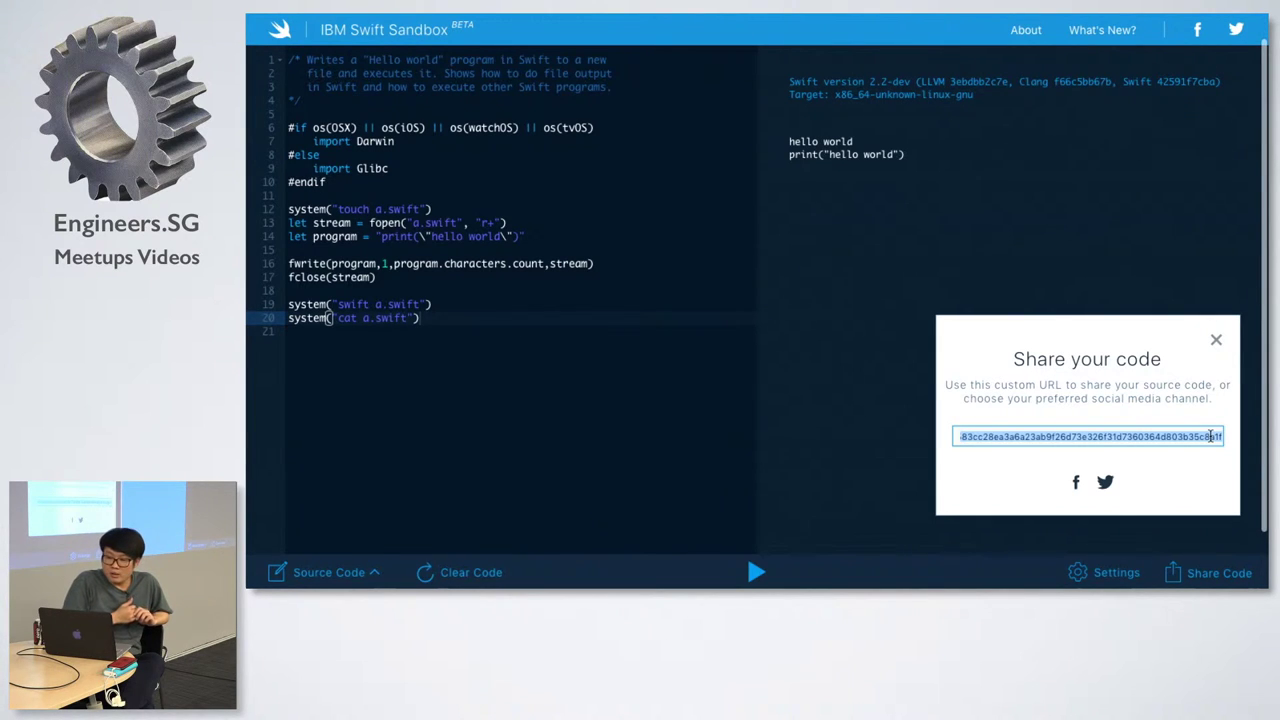
{"action": "left_click", "coordinate": [1216, 340]}
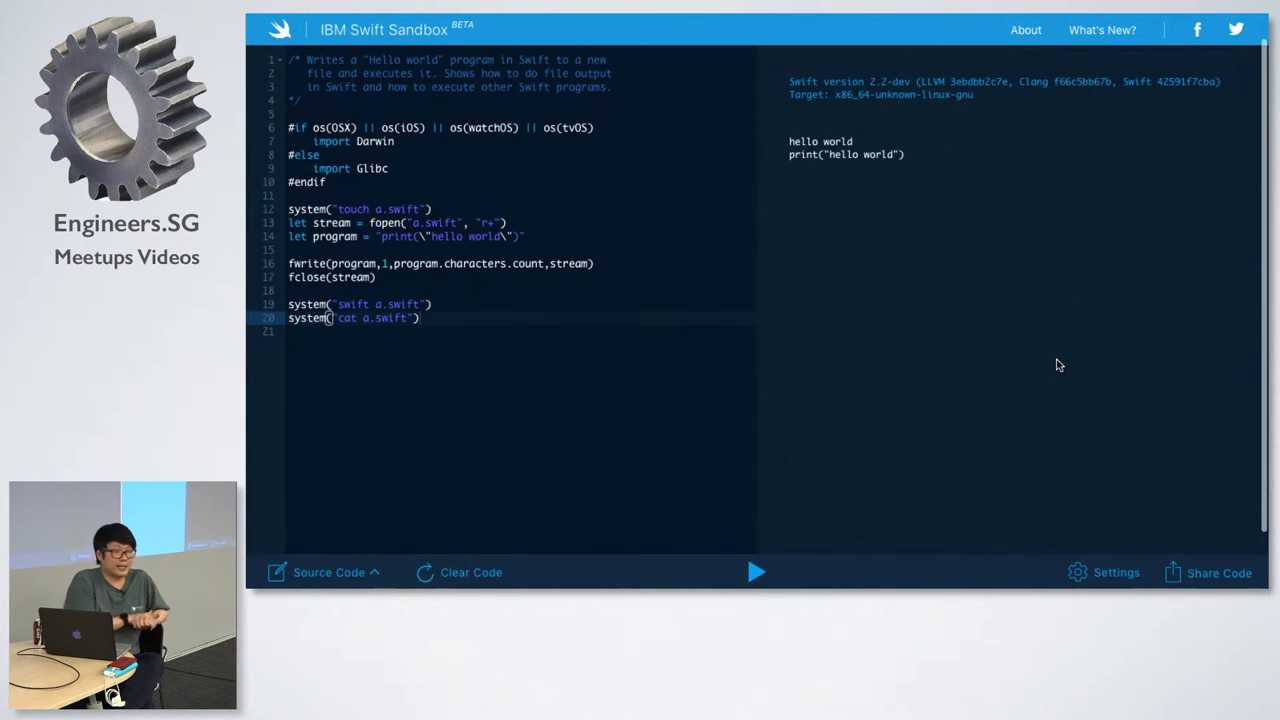
- List the Curassow project files and view Package.swift in nano
{"action": "key", "text": "super+Tab"}
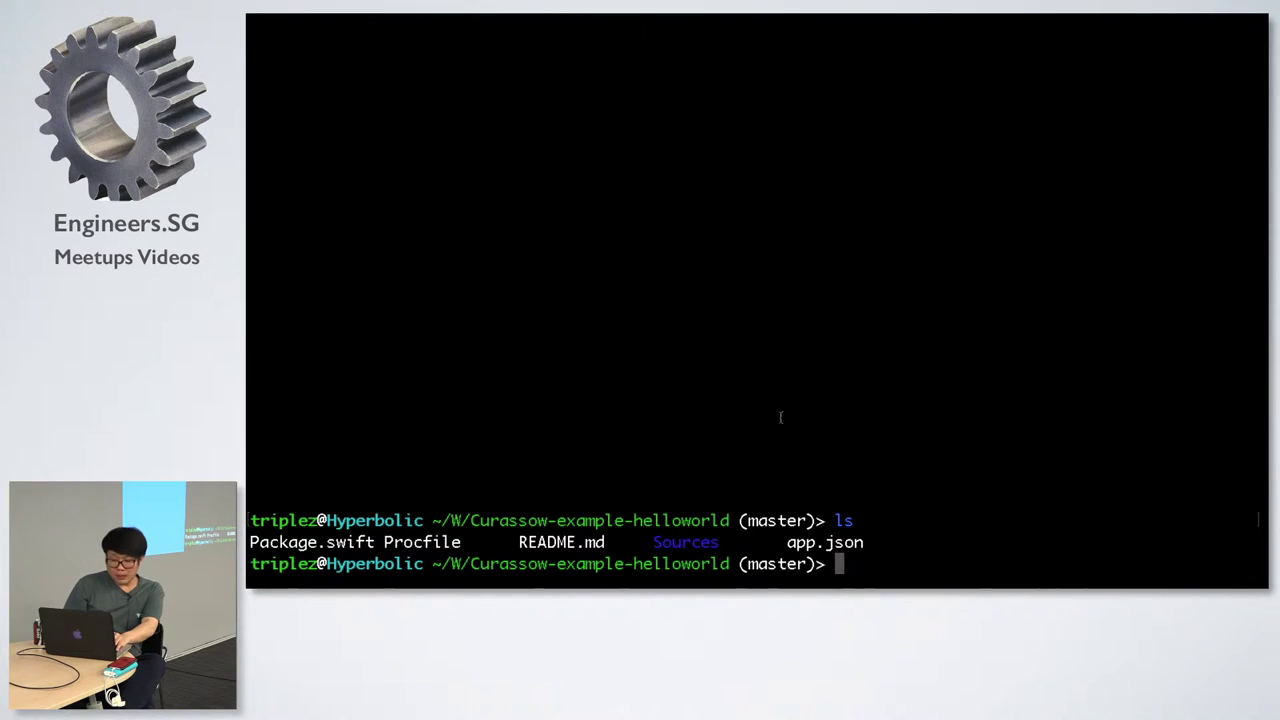
{"action": "type", "text": "ls"}
{"action": "key", "text": "Return"}
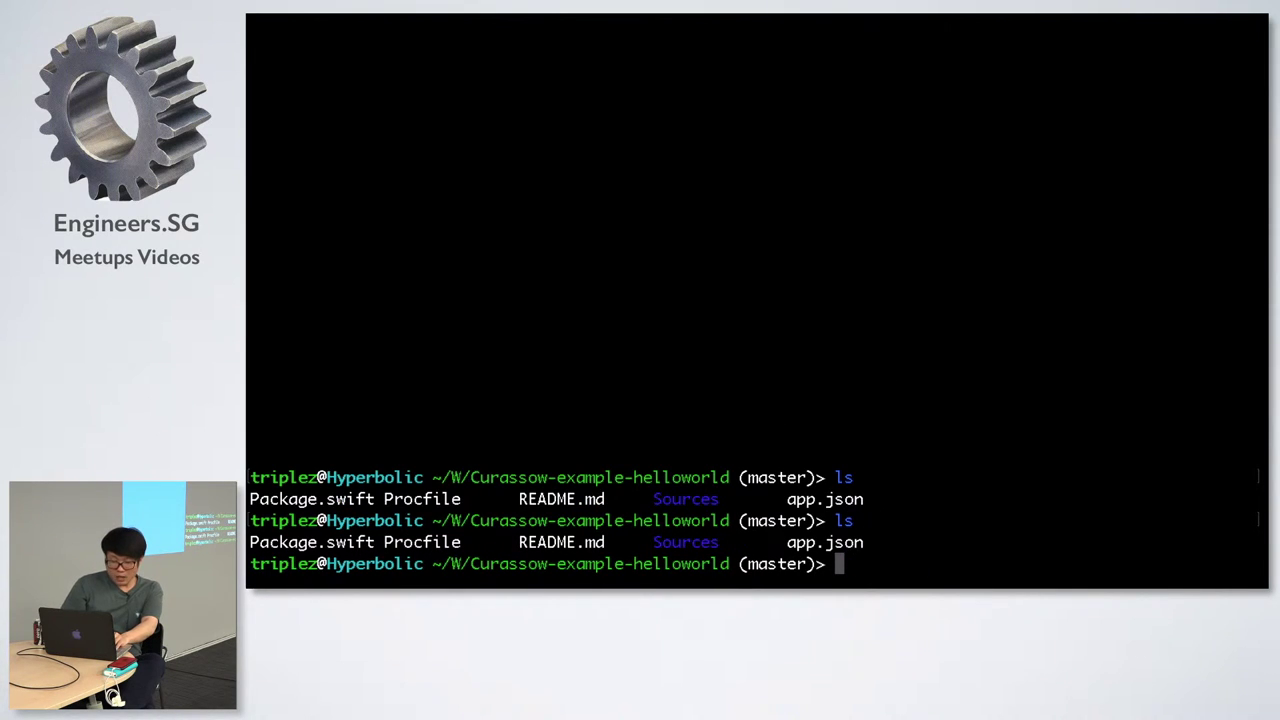
{"action": "key", "text": "Return"}
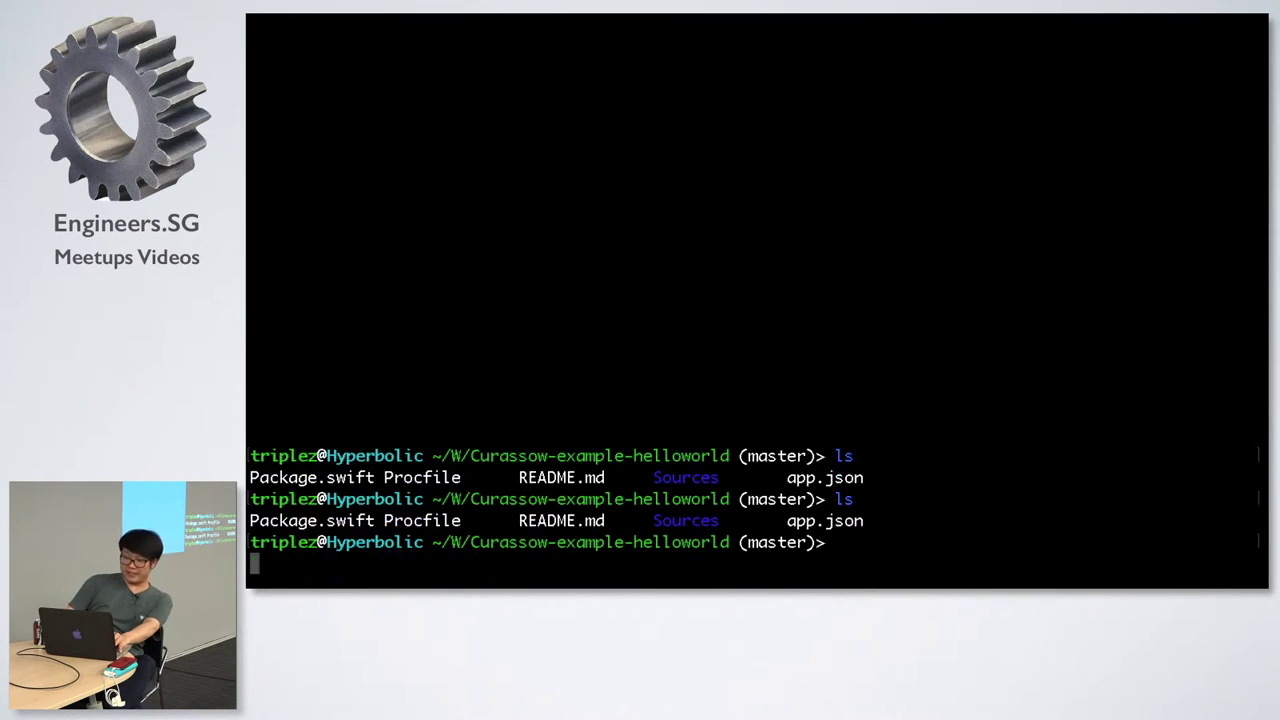
{"action": "key", "text": "Return"}
{"action": "key", "text": "Return"}
{"action": "key", "text": "Return"}
{"action": "type", "text": "nano"}
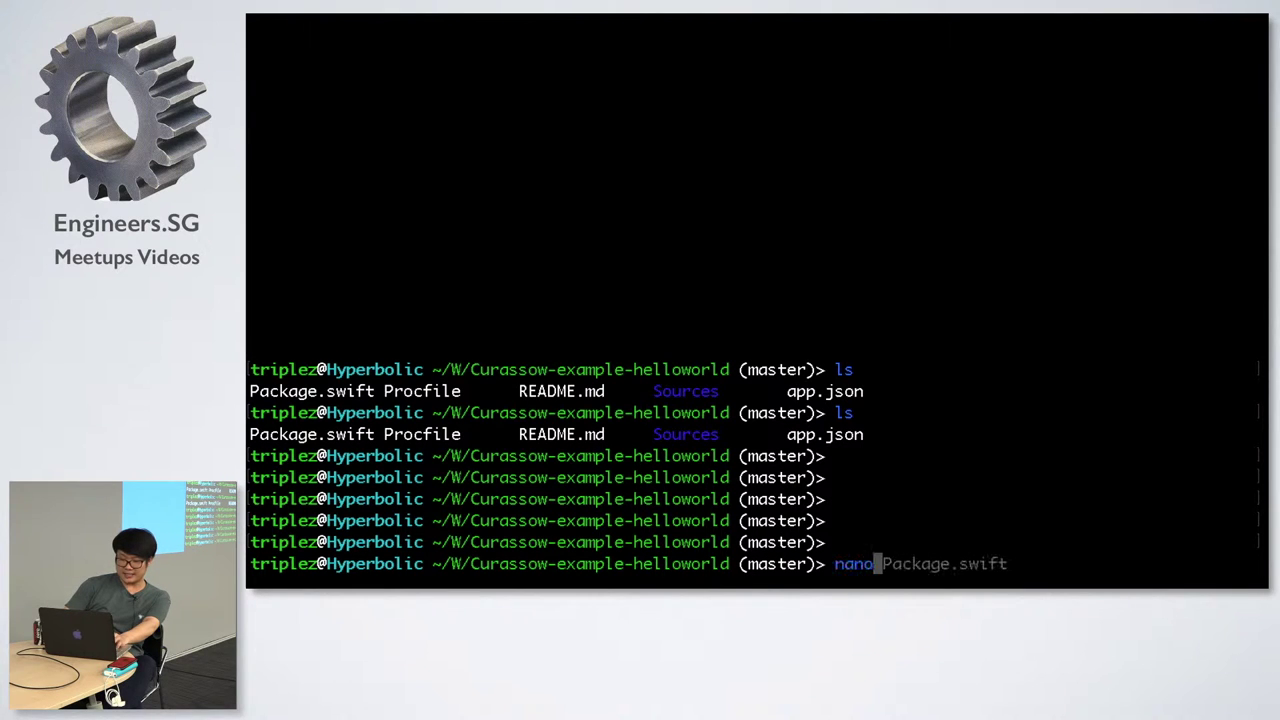
{"action": "type", "text": " Pac"}
{"action": "key", "text": "Tab"}
{"action": "key", "text": "Return"}
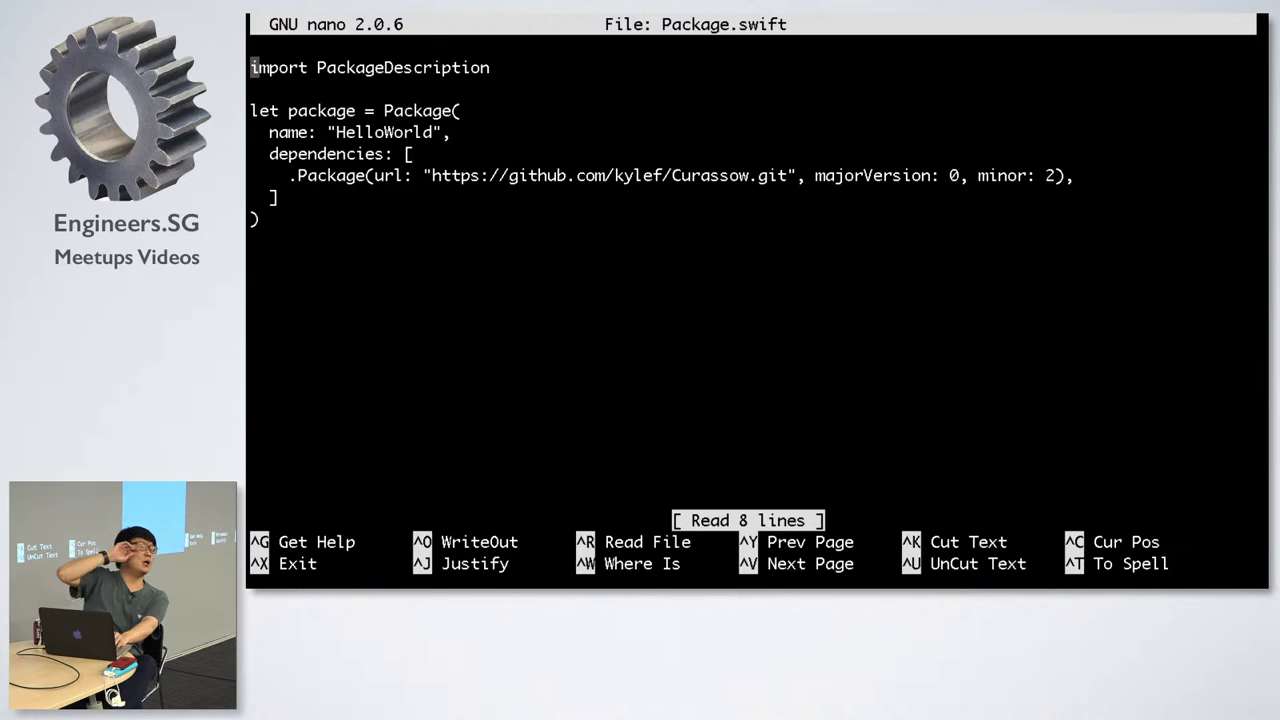
{"action": "key", "text": "ctrl+x"}
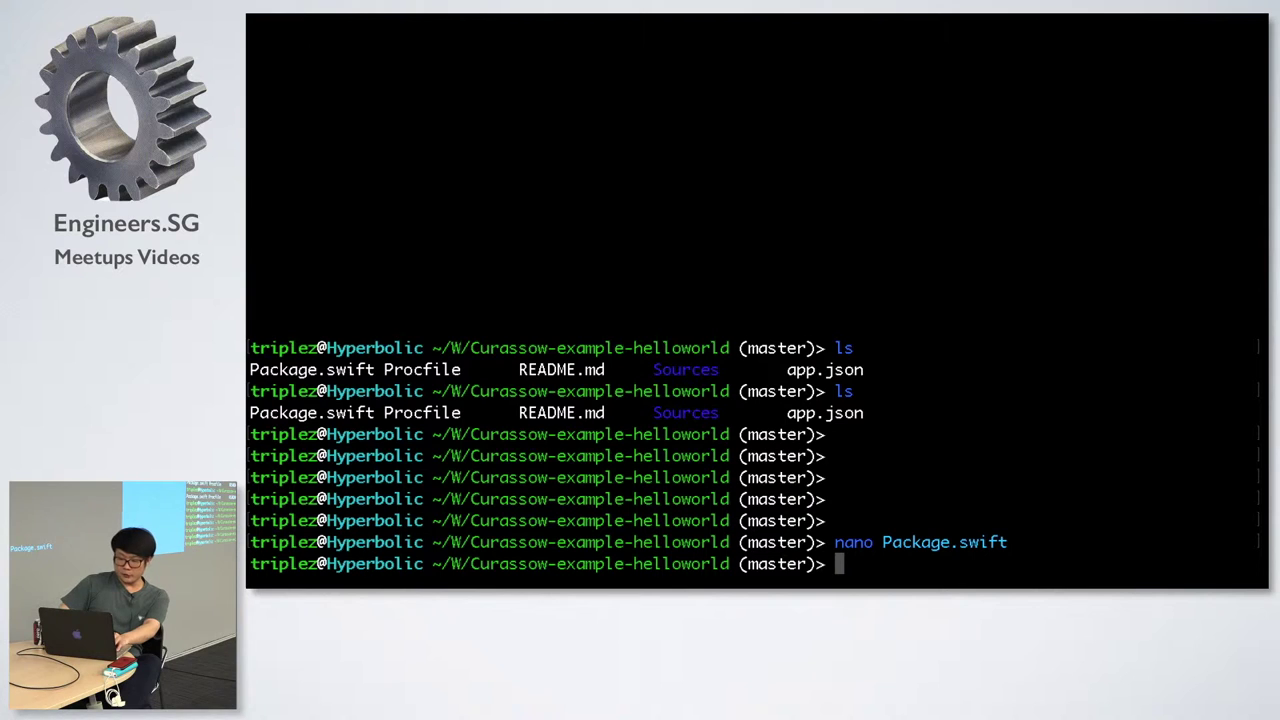
{"action": "type", "text": "cd Sourc"}
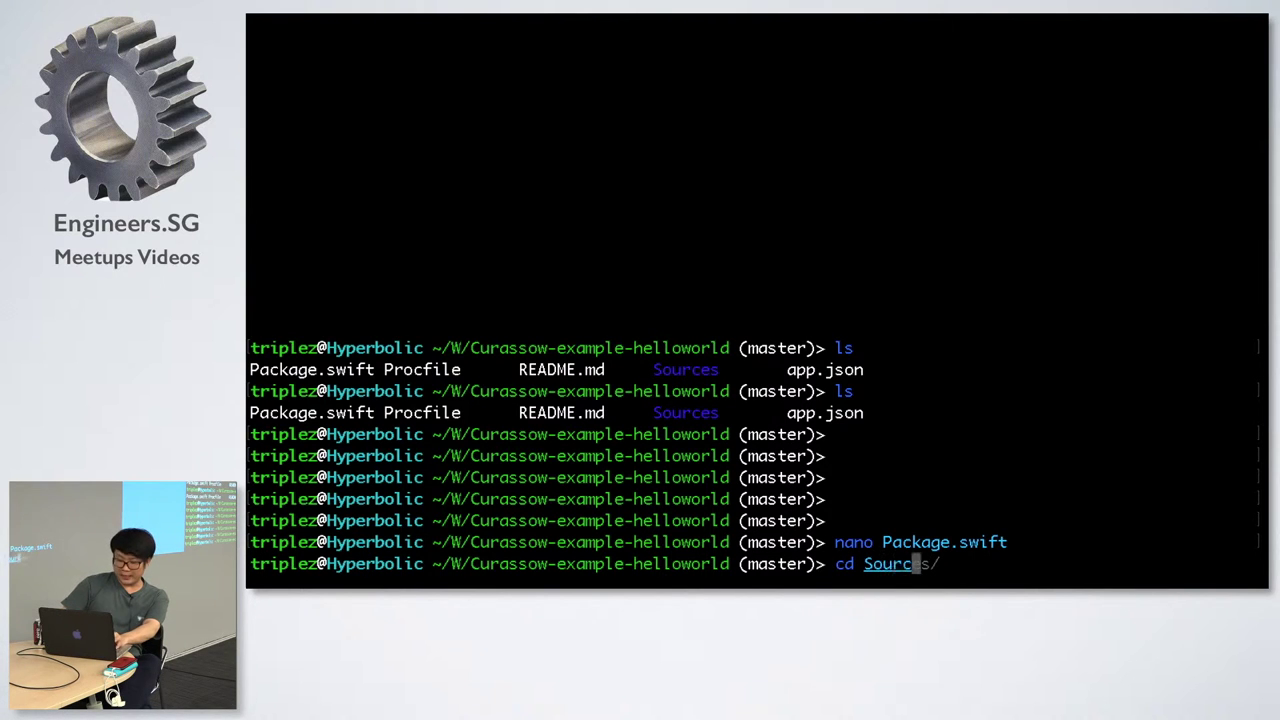
{"action": "type", "text": "es/"}
- View Sources/main.swift in nano, then return to the project folder
{"action": "key", "text": "Return"}
{"action": "type", "text": "ls"}
{"action": "key", "text": "Return"}
{"action": "type", "text": "nano mai"}
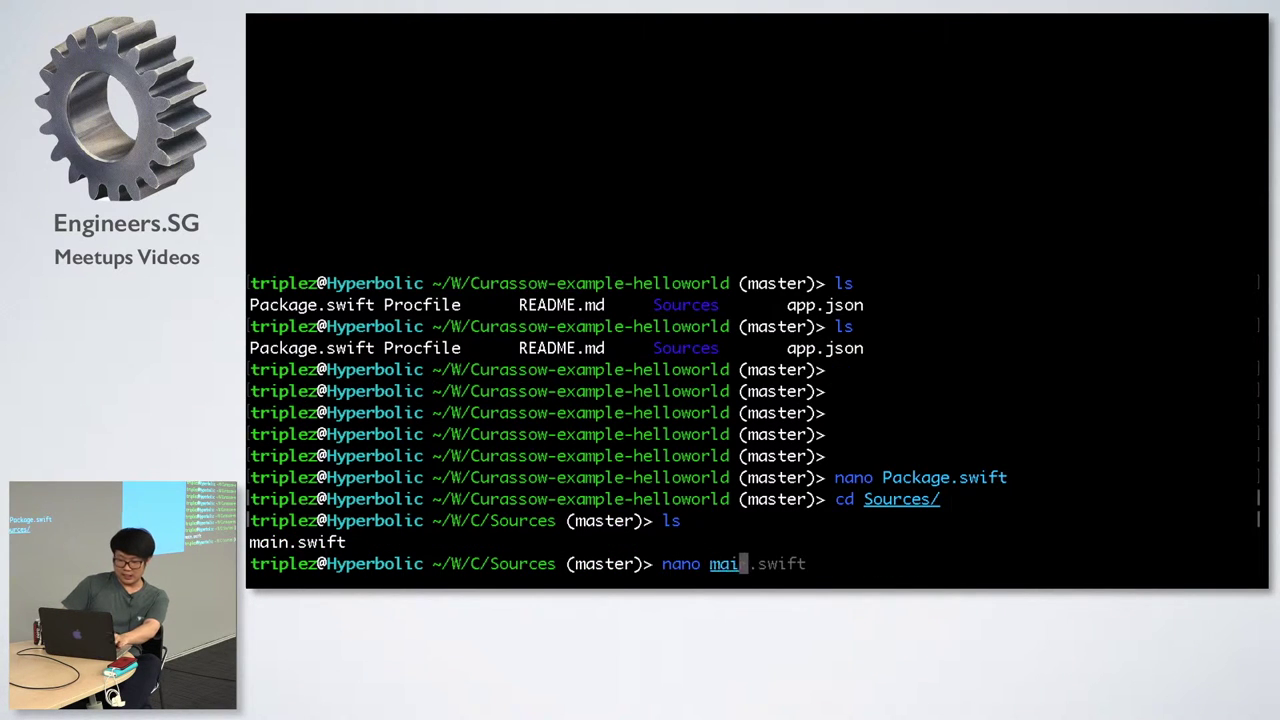
{"action": "key", "text": "Tab"}
{"action": "key", "text": "Return"}
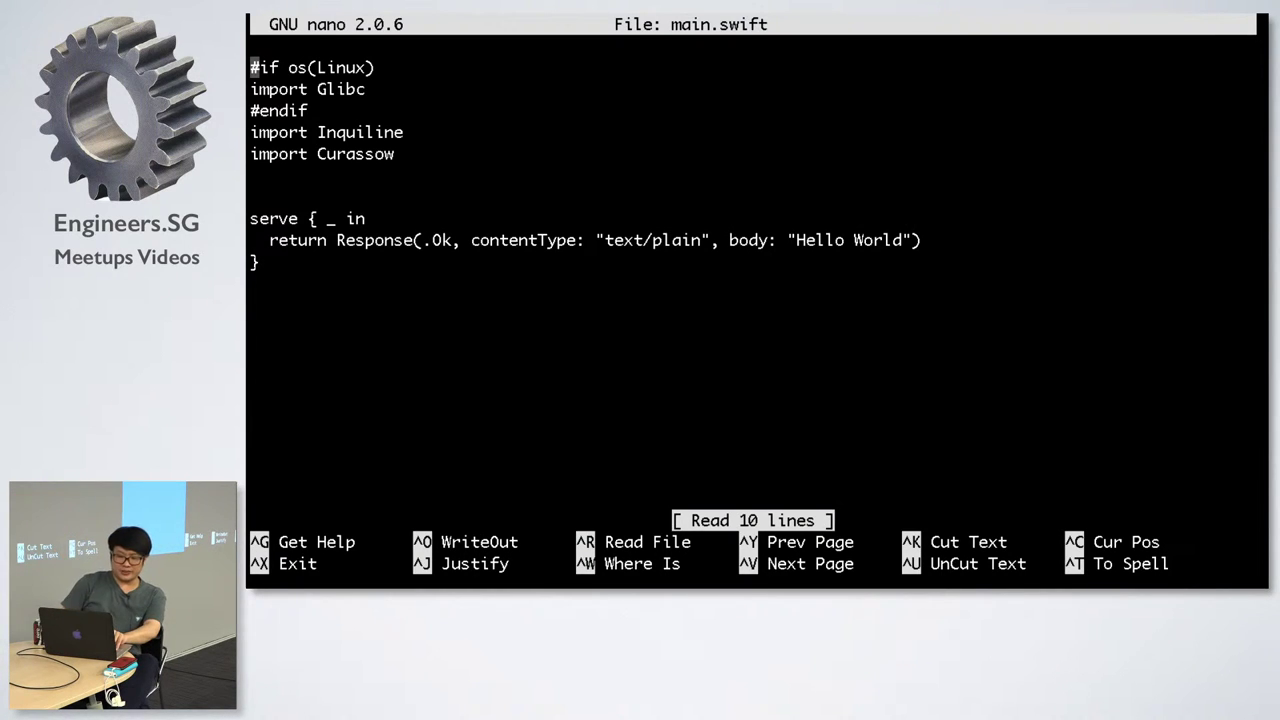
{"action": "key", "text": "ctrl+x"}
{"action": "type", "text": "cd"}
{"action": "key", "text": "BackSpace"}
{"action": "key", "text": "BackSpace"}
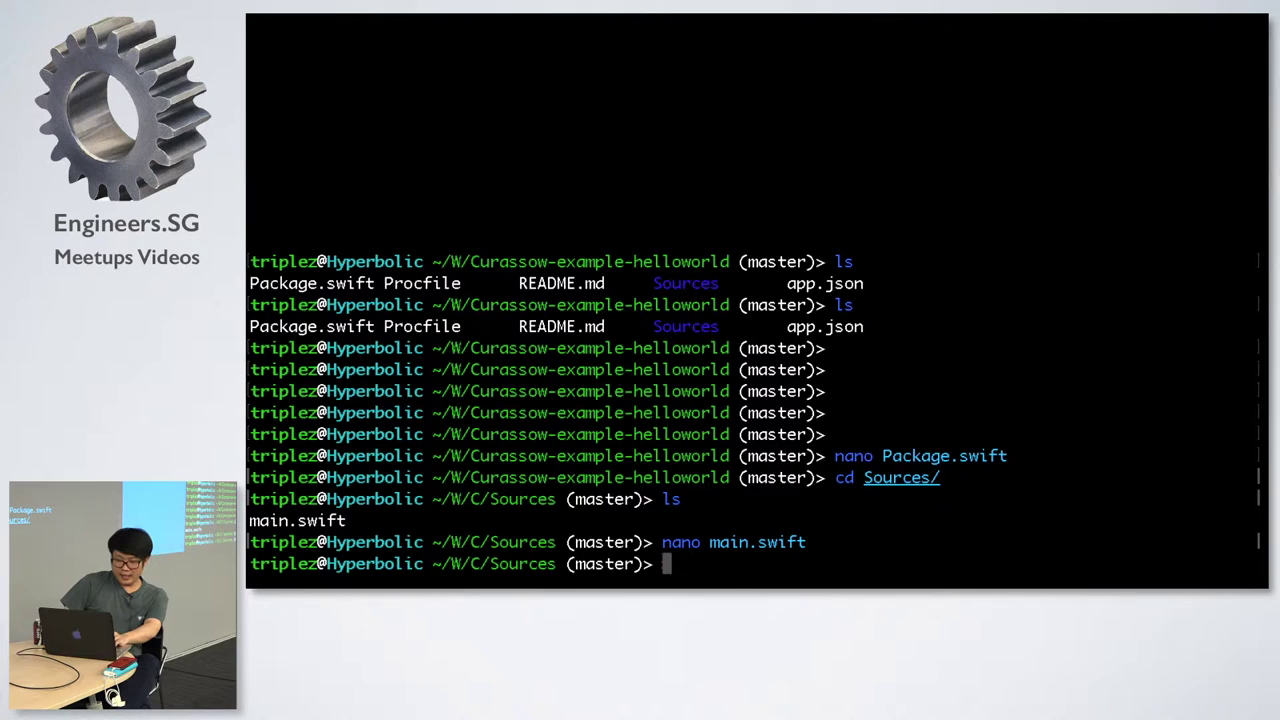
{"action": "type", "text": "cd .."}
{"action": "key", "text": "Return"}
{"action": "type", "text": "ls"}
{"action": "key", "text": "Return"}
{"action": "type", "text": "cf"}
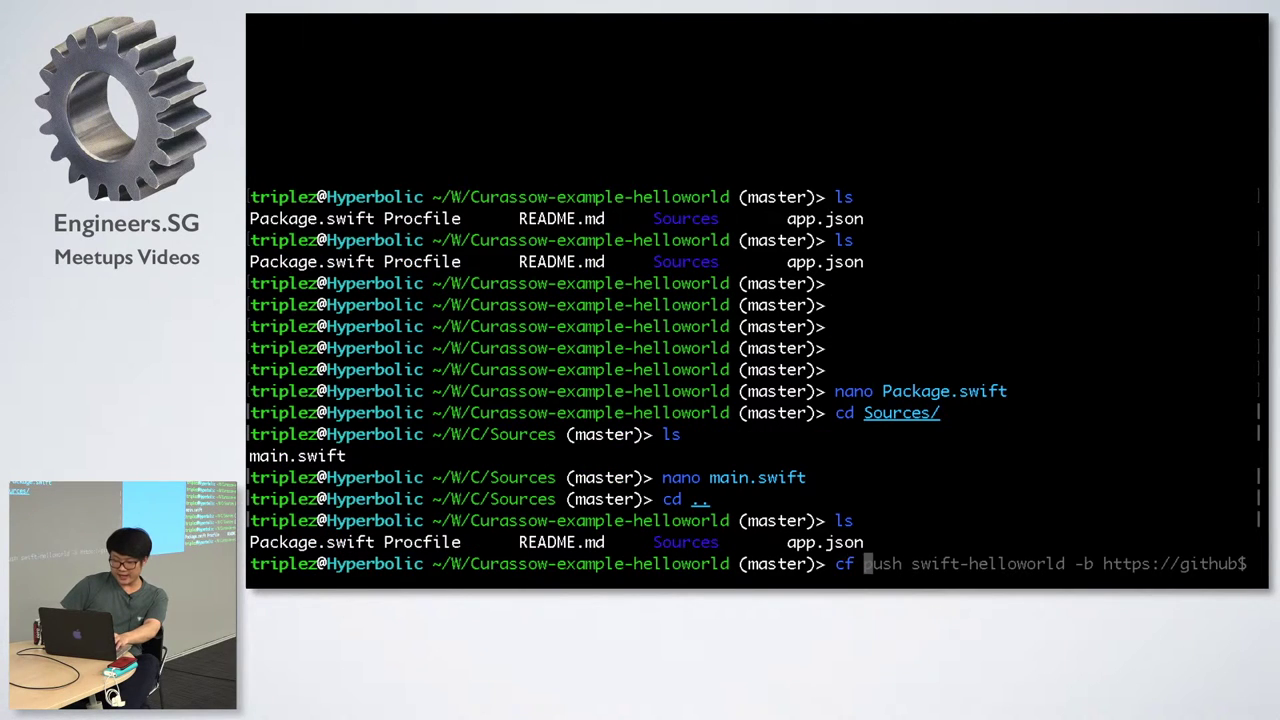
- Deploy with cf push swift-helloworld -b <swift-buildpack URL> to Cloud Foundry
{"action": "key", "text": "Right"}
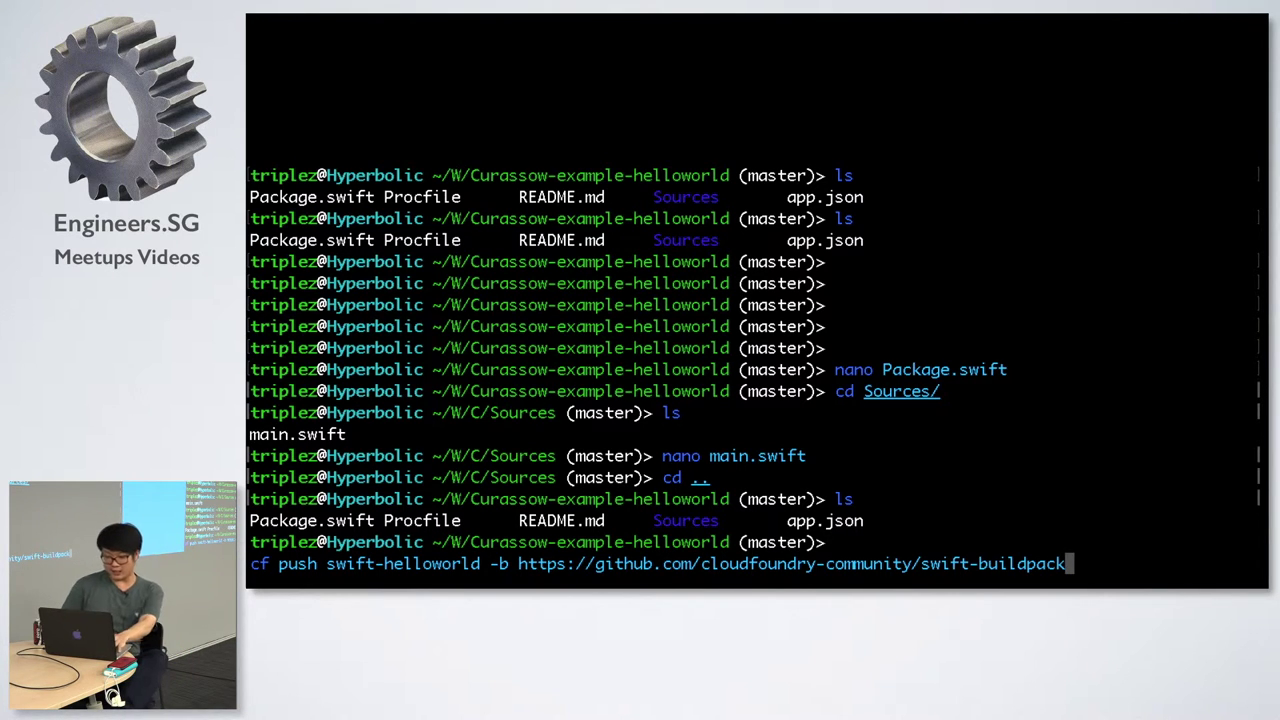
{"action": "key", "text": "Return"}
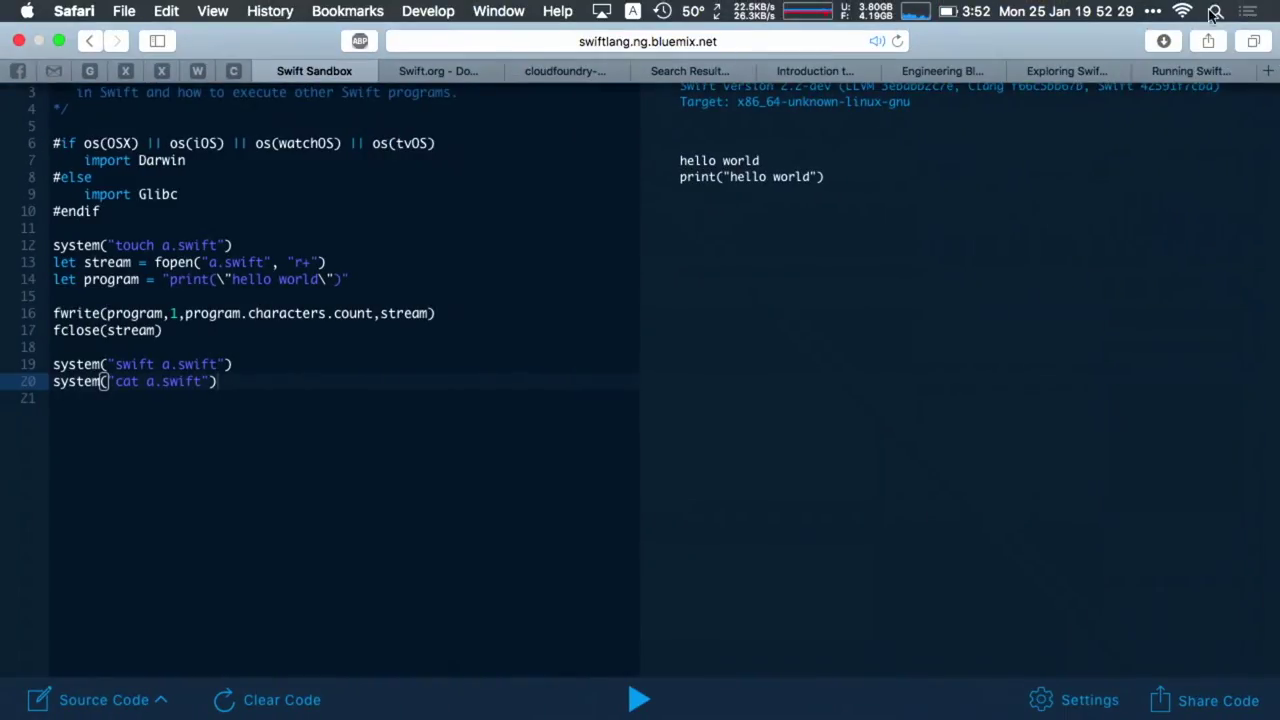
- Show the Running Swift within Docker article, then the Swift.org Linux download instructions
{"action": "left_click", "coordinate": [1182, 73]}
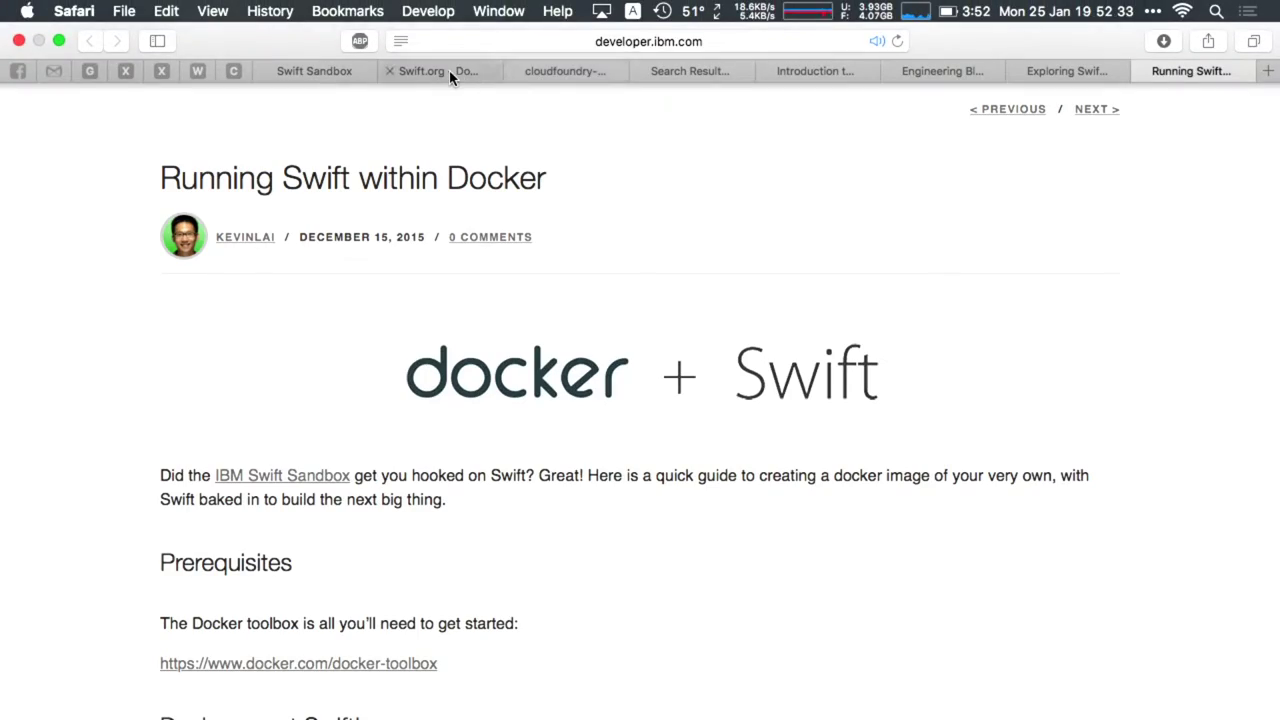
{"action": "left_click", "coordinate": [449, 71]}
{"action": "scroll", "coordinate": [597, 297], "scroll_direction": "up", "scroll_amount": 1}
{"action": "scroll", "coordinate": [597, 297], "scroll_direction": "up", "scroll_amount": 10}
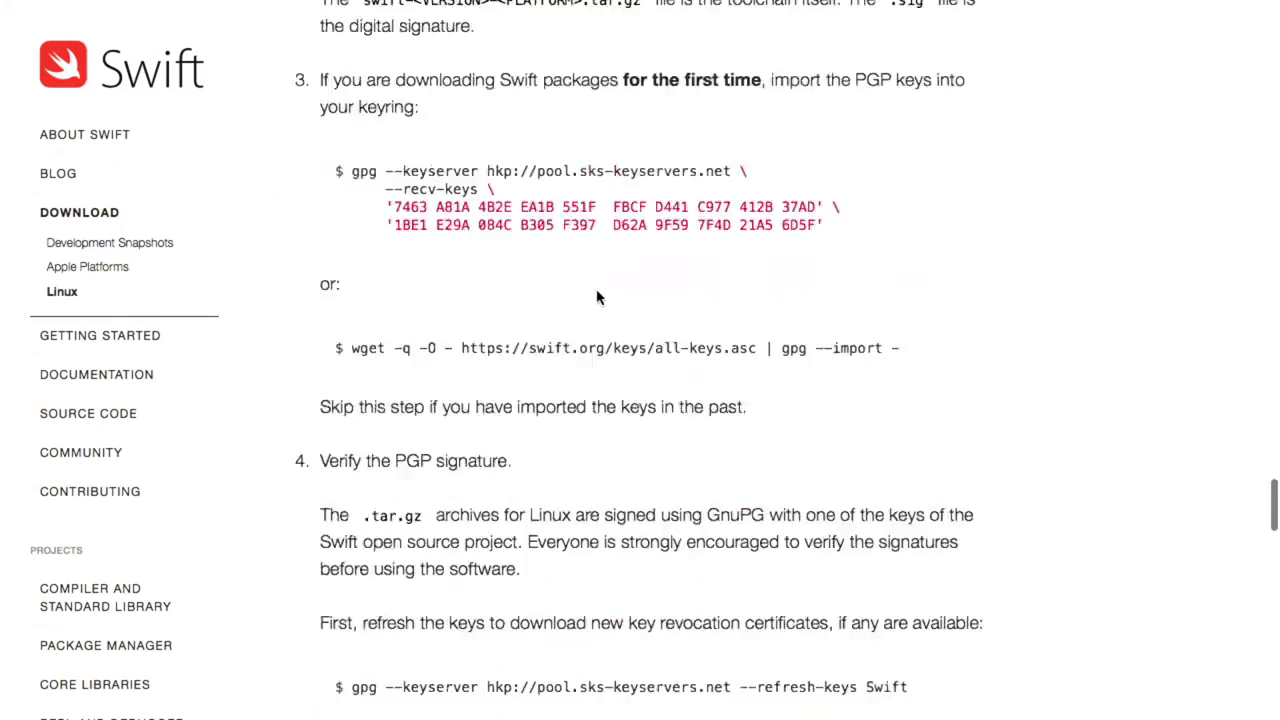
{"action": "scroll", "coordinate": [597, 297], "scroll_direction": "up", "scroll_amount": 10}
{"action": "scroll", "coordinate": [597, 297], "scroll_direction": "up", "scroll_amount": 10}
{"action": "scroll", "coordinate": [597, 297], "scroll_direction": "up", "scroll_amount": 10}
{"action": "scroll", "coordinate": [597, 297], "scroll_direction": "down", "scroll_amount": 5}
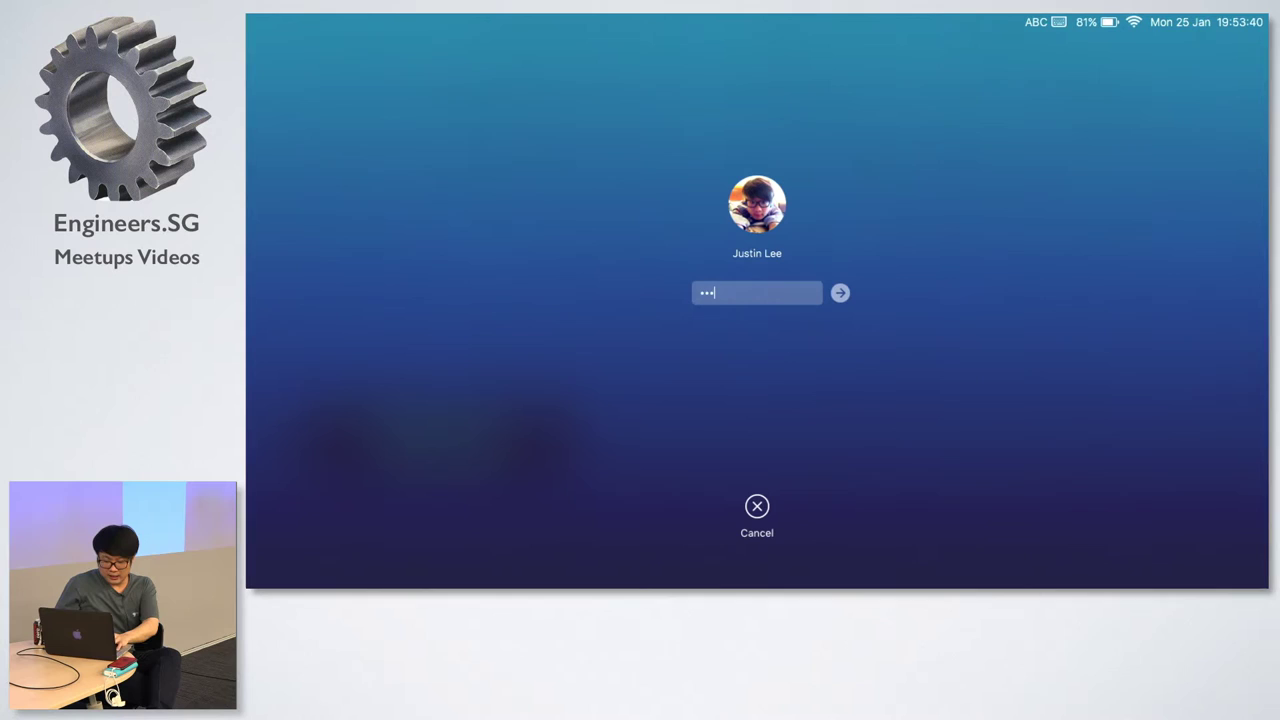
{"action": "type", "text": "•••••••"}
- Submit the account password to unlock the Mac back to the Swift.org snapshots page
{"action": "key", "text": "Return"}
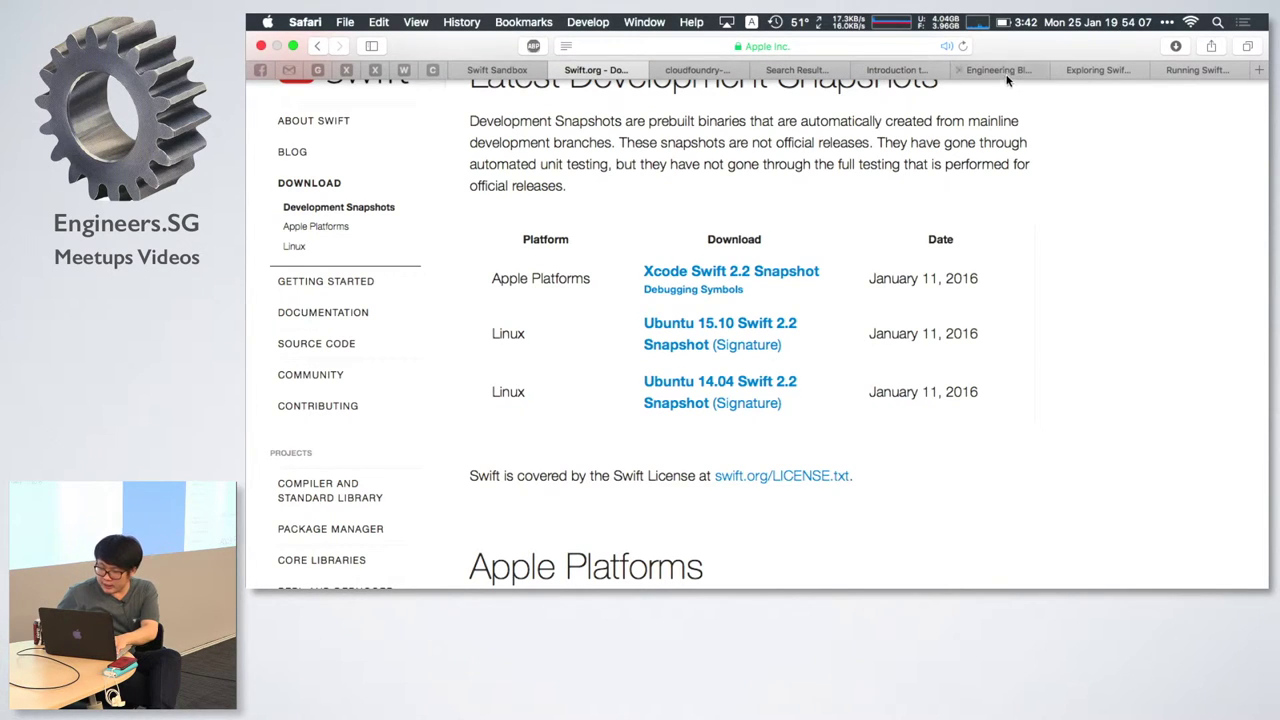
- Review the Swift Sandbox tutorial, search results, Swift for Linux and Docker tabs, then start a new tab
{"action": "left_click", "coordinate": [898, 70]}
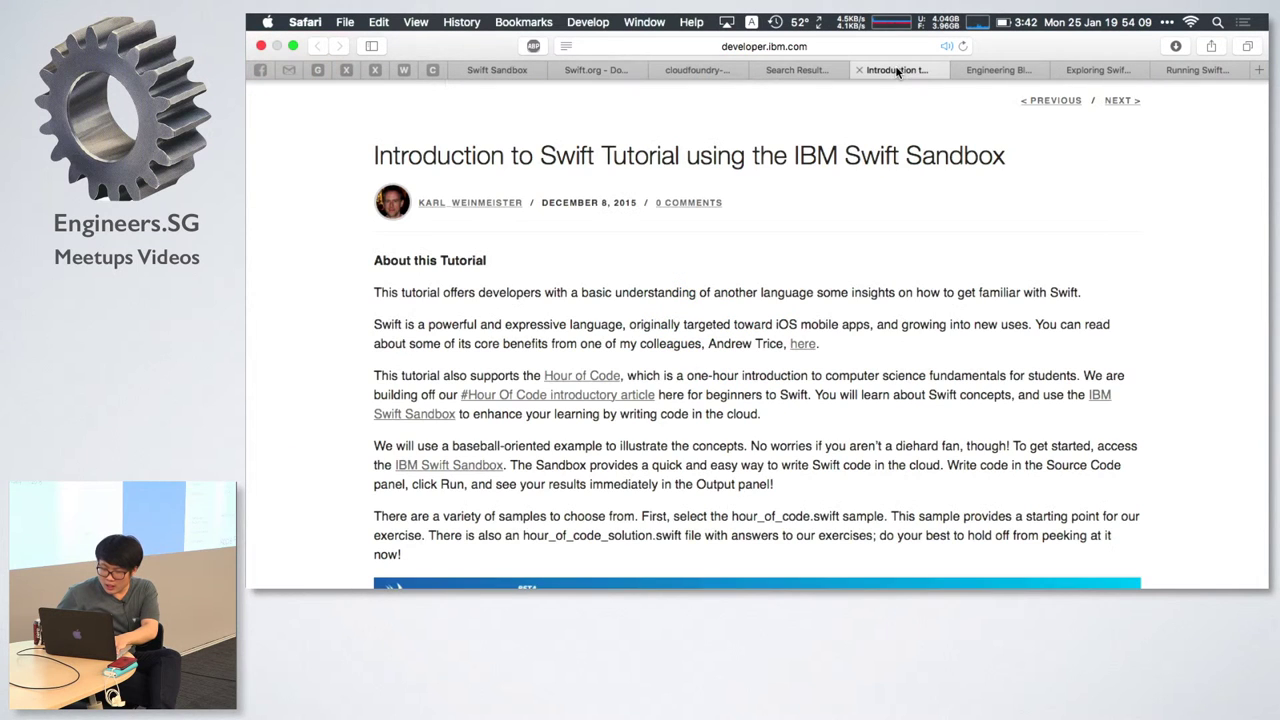
{"action": "left_click", "coordinate": [820, 69]}
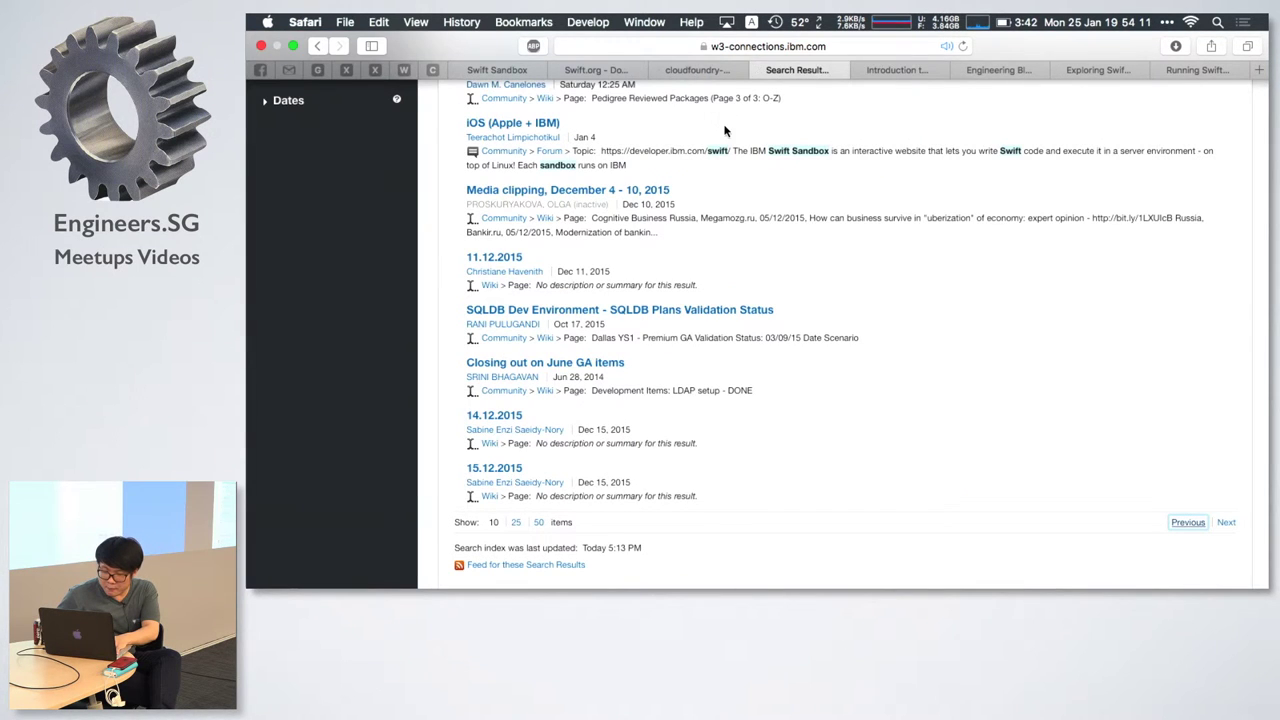
{"action": "left_click", "coordinate": [915, 70]}
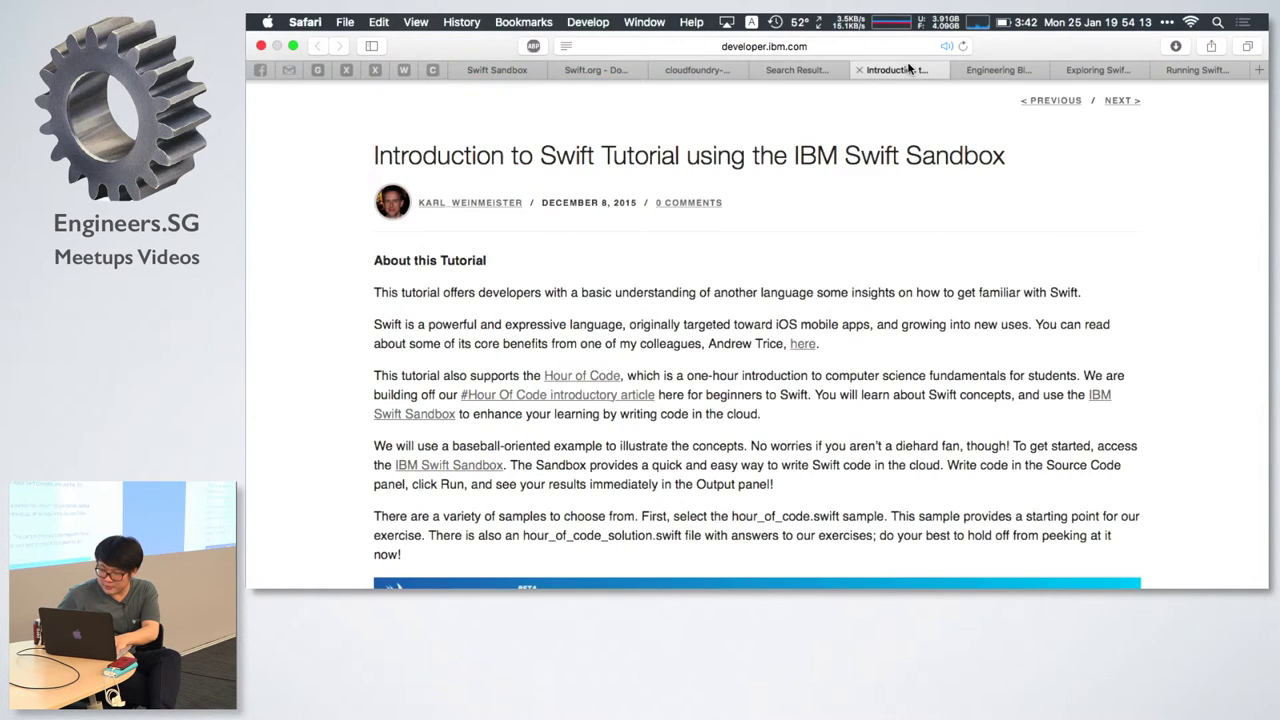
{"action": "left_click", "coordinate": [1102, 70]}
{"action": "left_click", "coordinate": [1213, 74]}
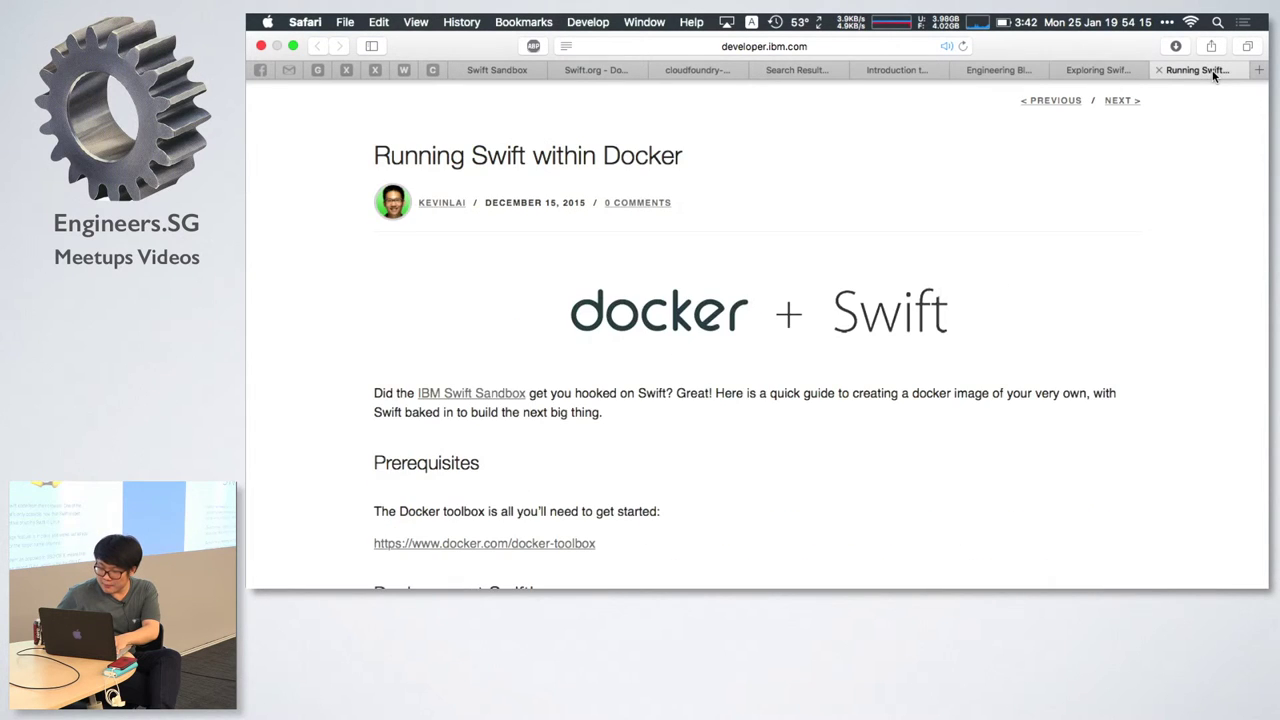
{"action": "key", "text": "super+t"}
{"action": "type", "text": "Perfect"}
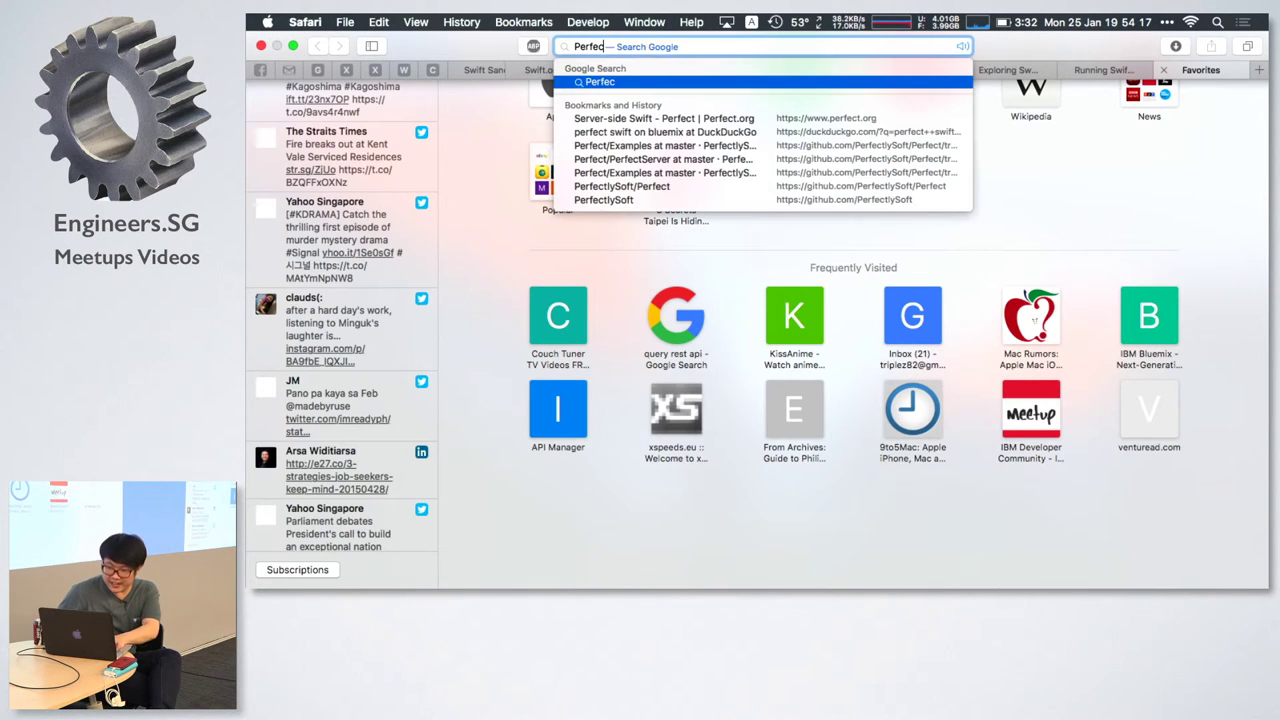
- Load Perfect.org from the 'Server-side Swift | Perfect.org' address-bar suggestion
{"action": "key", "text": "Down"}
{"action": "key", "text": "Down"}
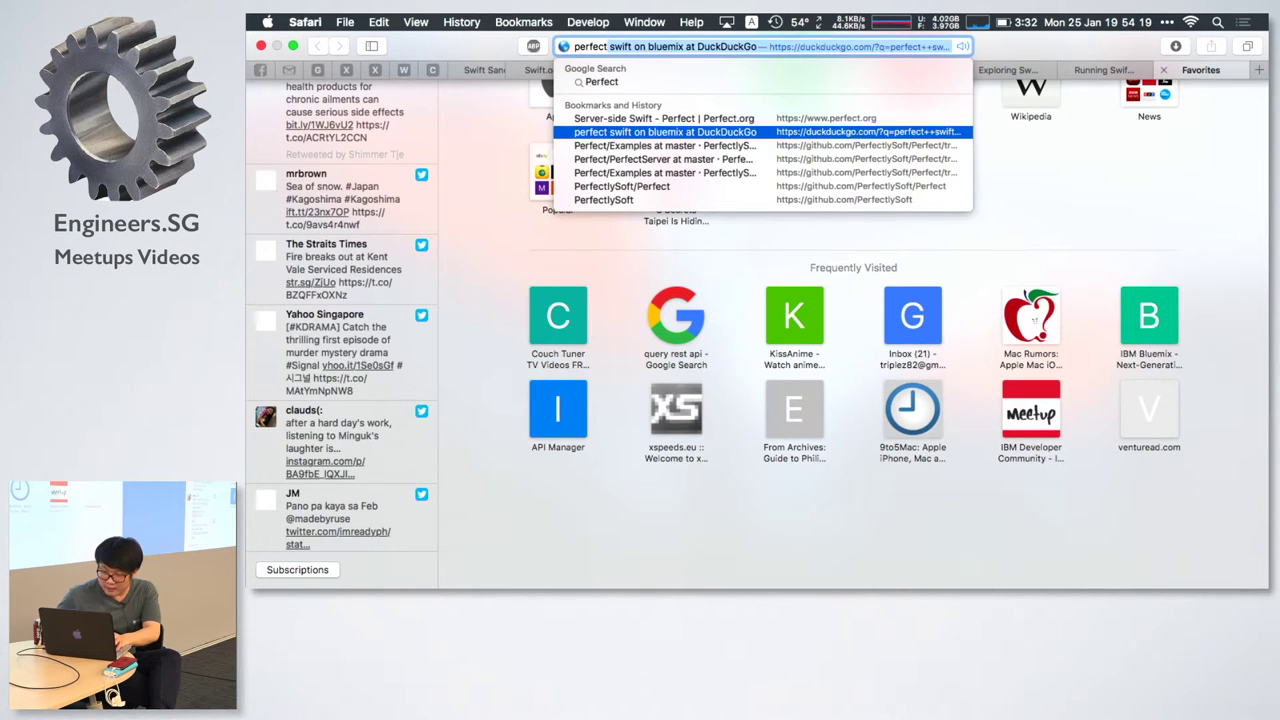
{"action": "key", "text": "Up"}
{"action": "key", "text": "Return"}
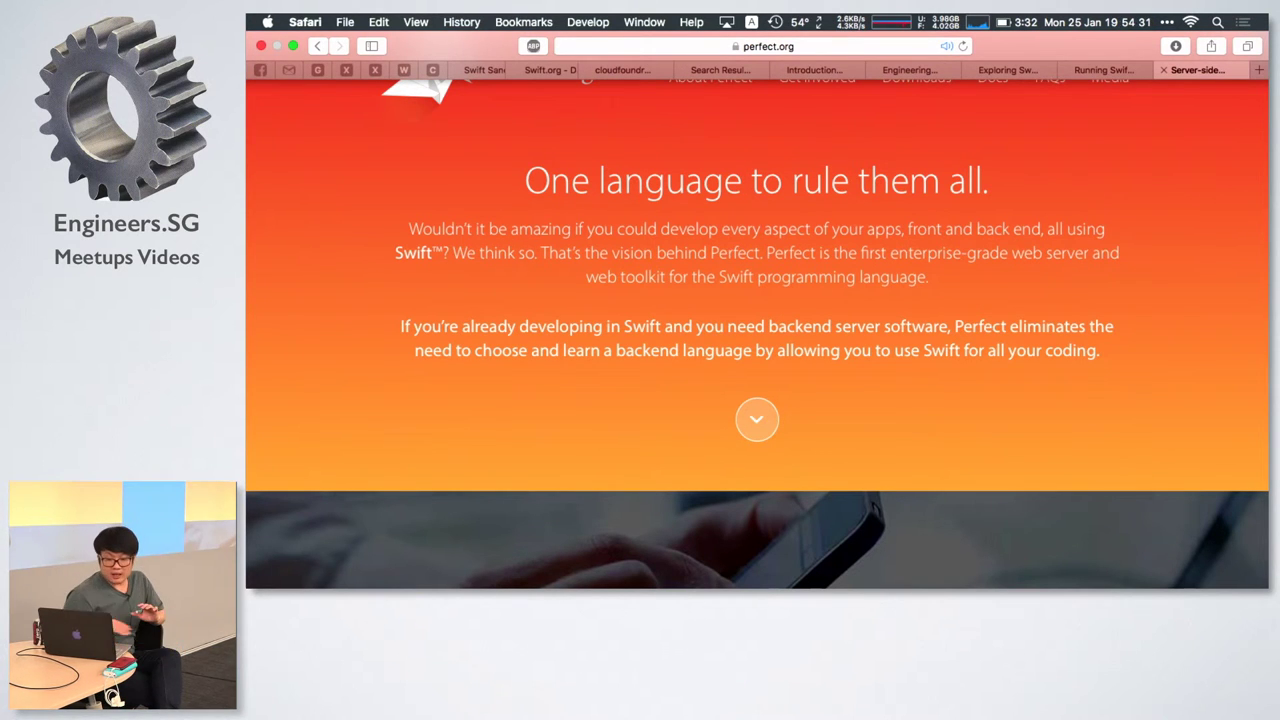
{"action": "scroll", "coordinate": [1057, 510], "scroll_direction": "down", "scroll_amount": 15}
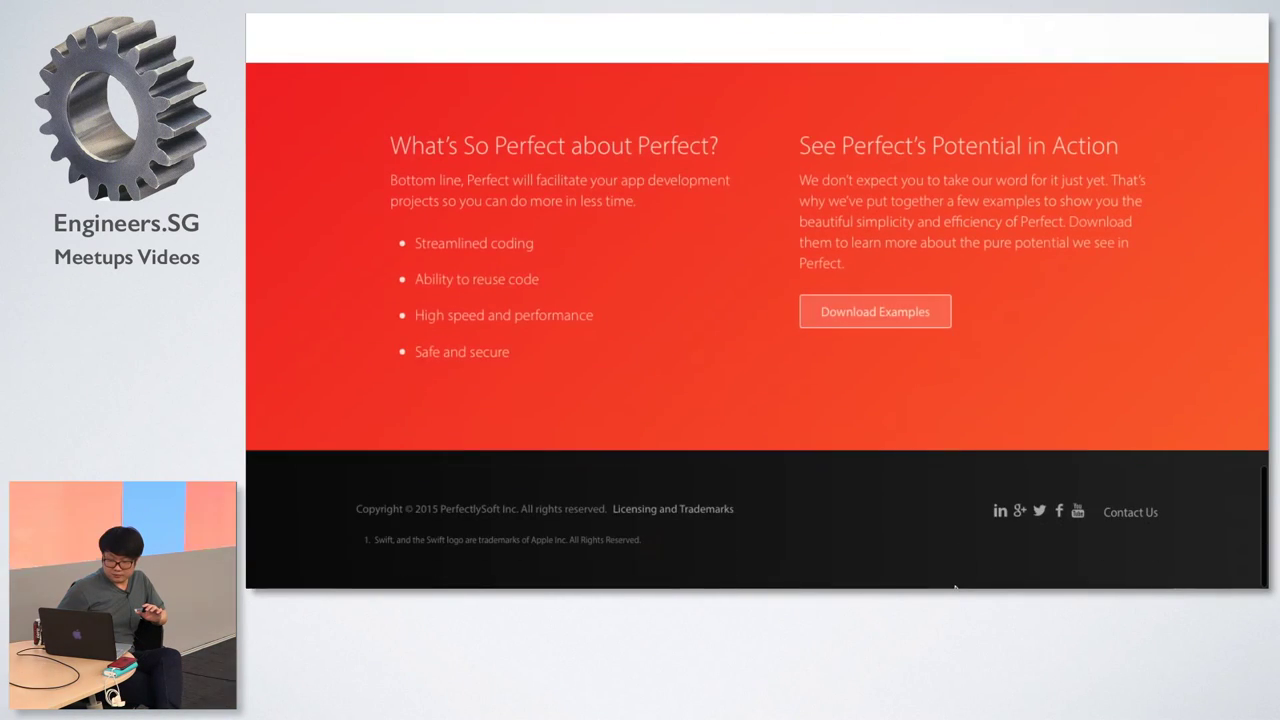
{"action": "scroll", "coordinate": [955, 588], "scroll_direction": "up", "scroll_amount": 3}
{"action": "scroll", "coordinate": [909, 305], "scroll_direction": "up", "scroll_amount": 2}
{"action": "scroll", "coordinate": [909, 305], "scroll_direction": "up", "scroll_amount": 3}
{"action": "scroll", "coordinate": [780, 190], "scroll_direction": "up", "scroll_amount": 2}
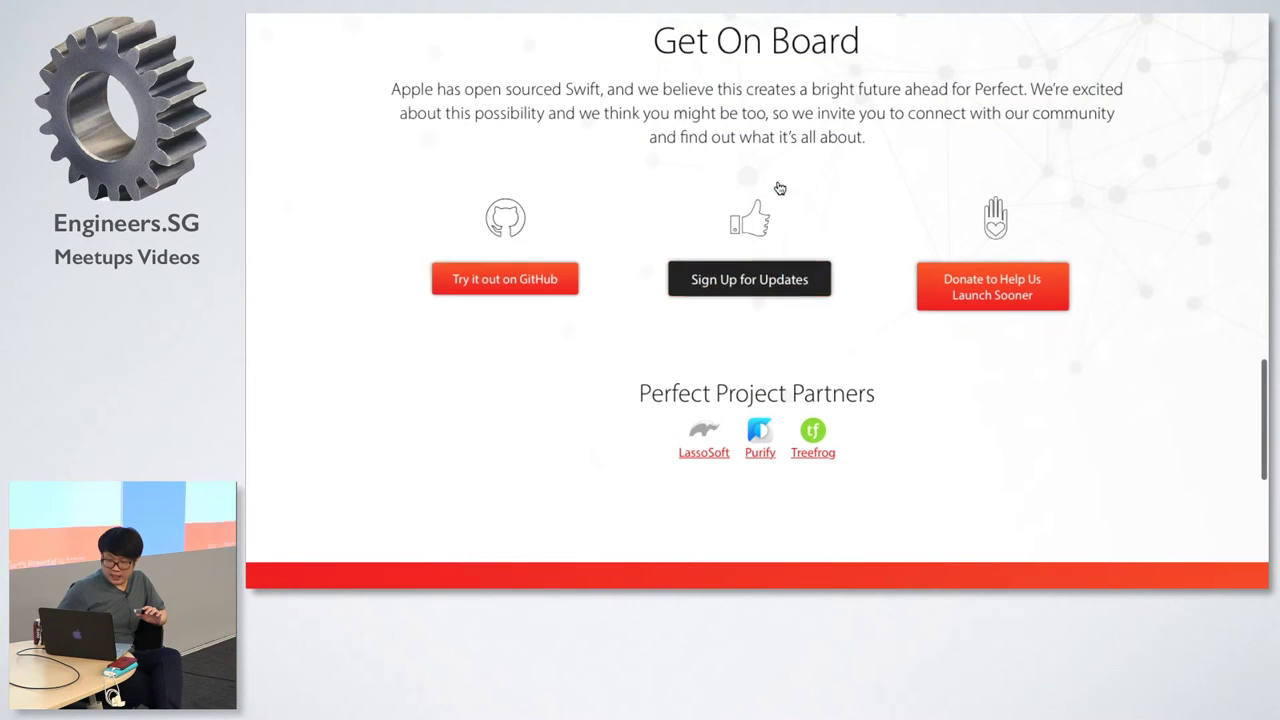
- Follow 'Try it out on GitHub' to the PerfectlySoft/Perfect repository
{"action": "left_click", "coordinate": [508, 283]}
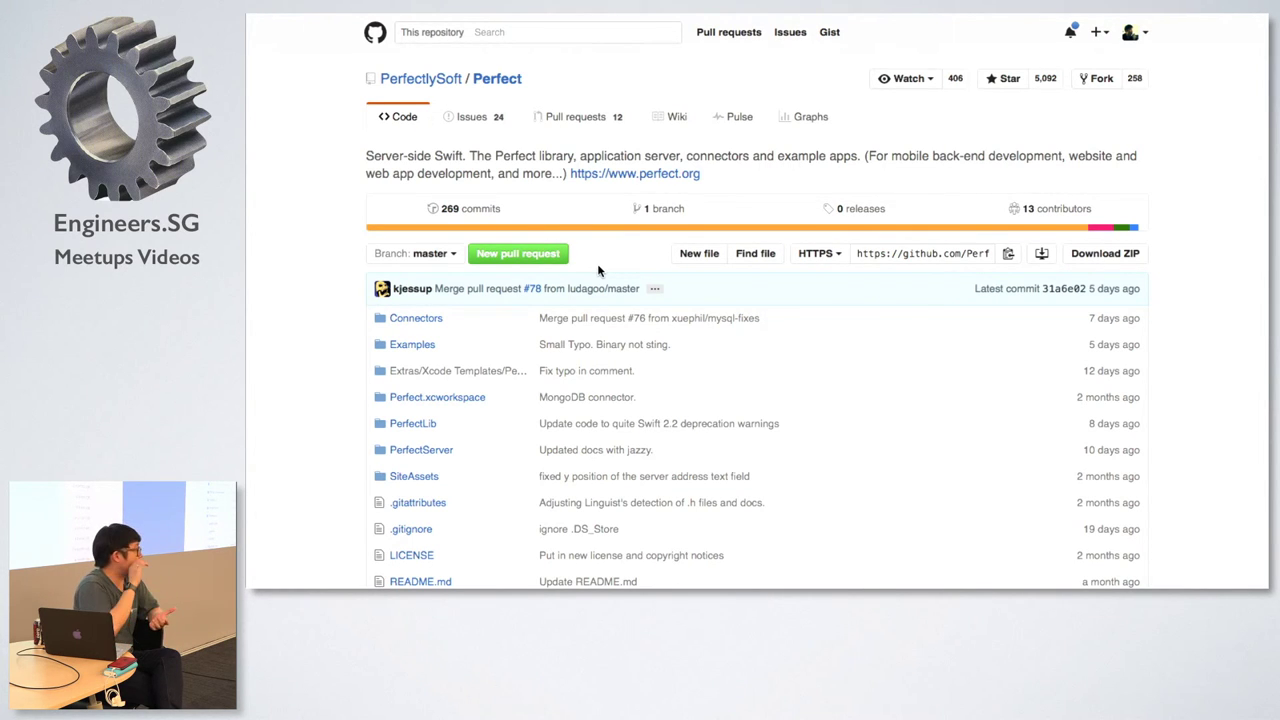
{"action": "key", "text": "space"}
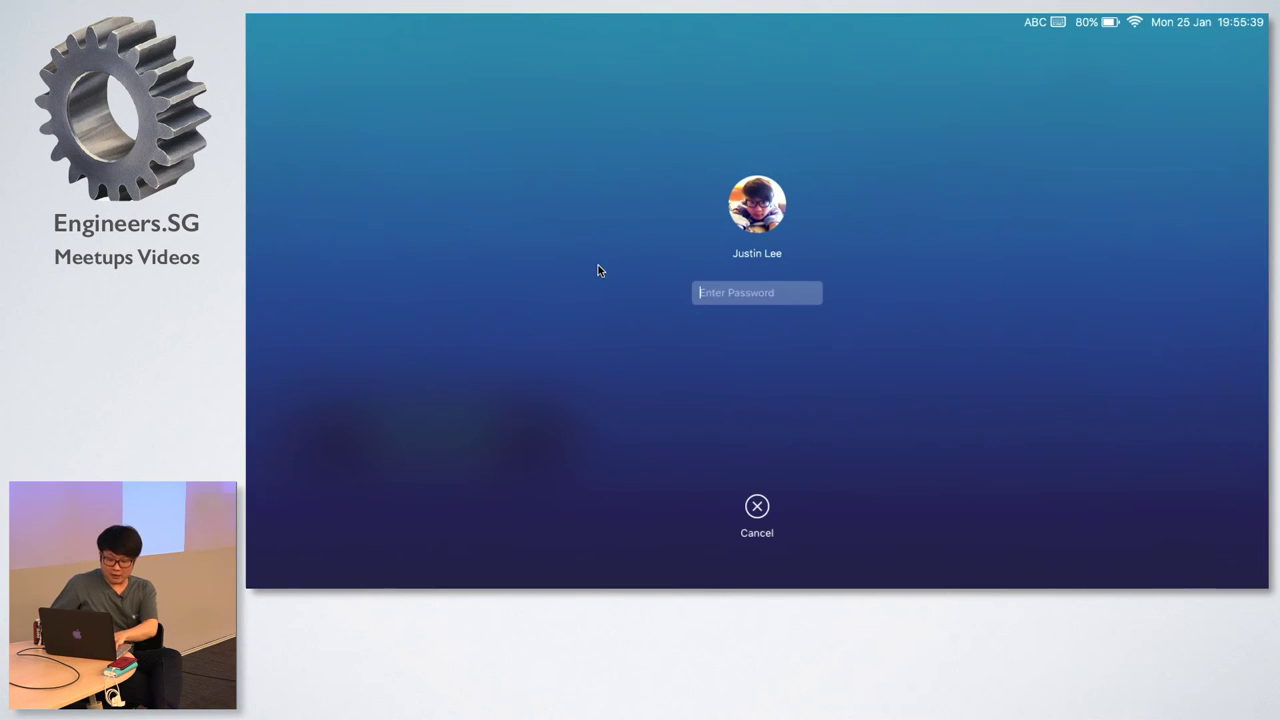
{"action": "type", "text": "***********"}
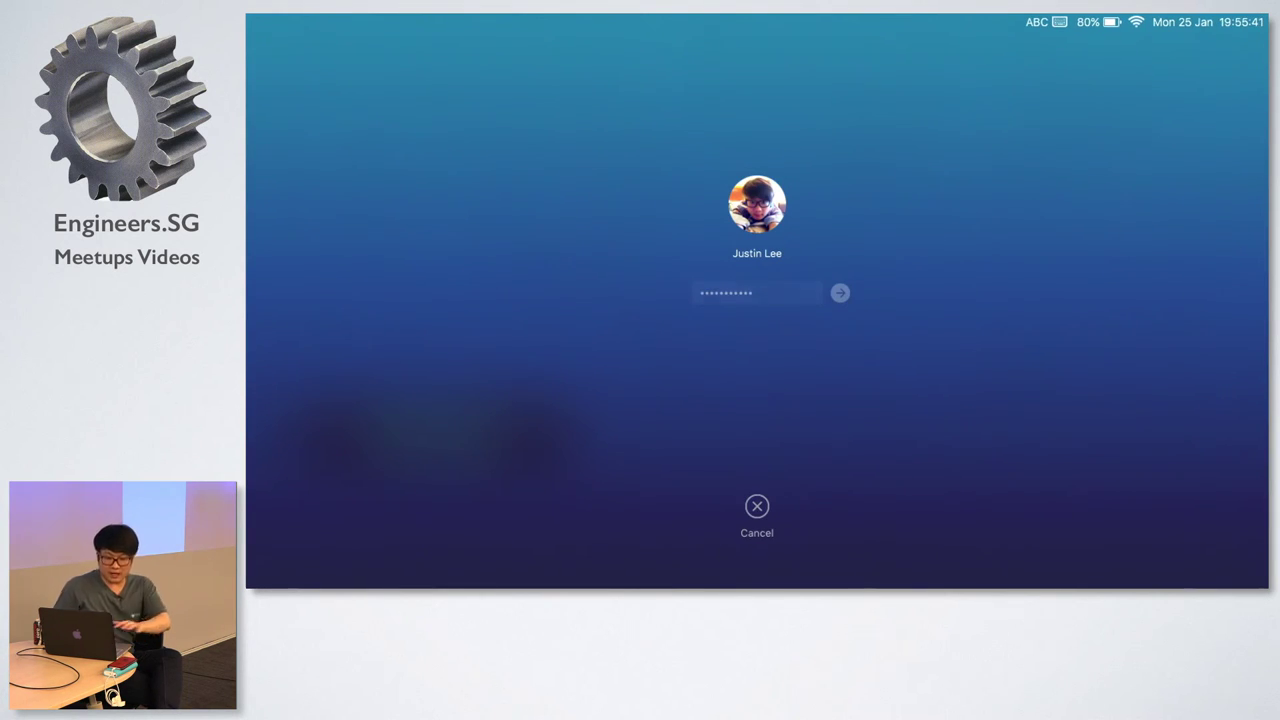
{"action": "key", "text": "Return"}
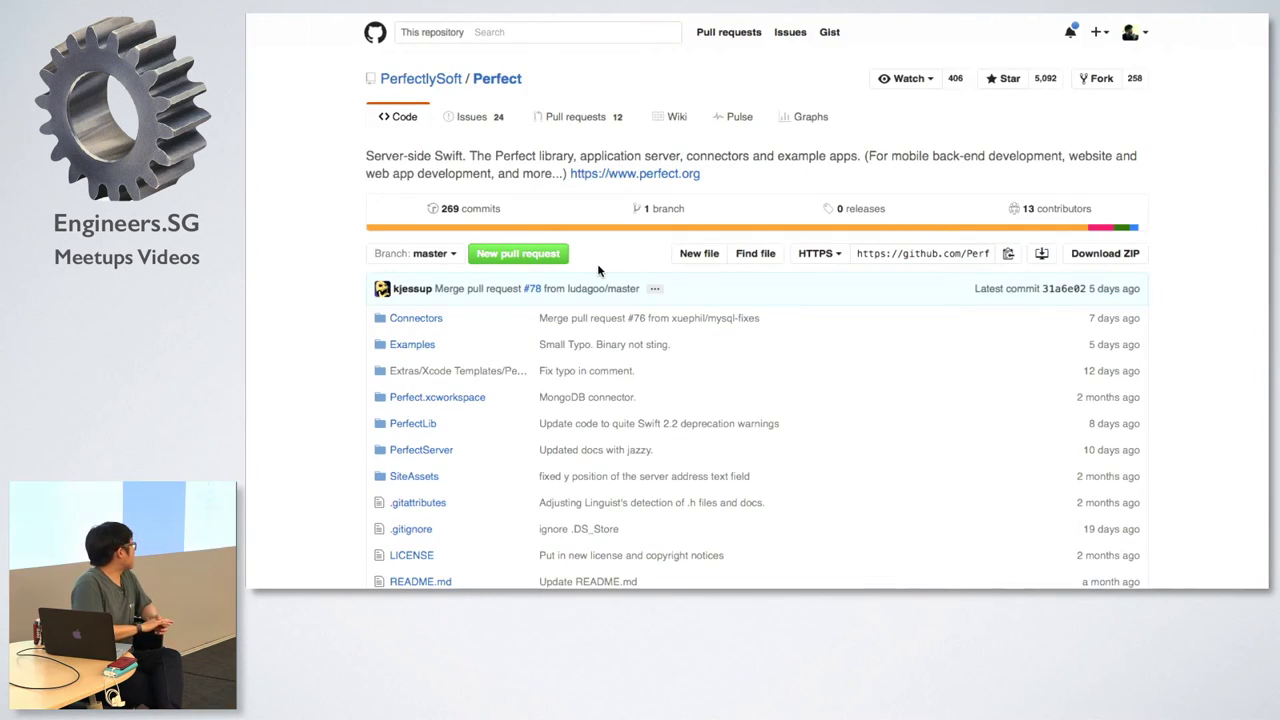
{"action": "scroll", "coordinate": [740, 228], "scroll_direction": "down", "scroll_amount": 1}
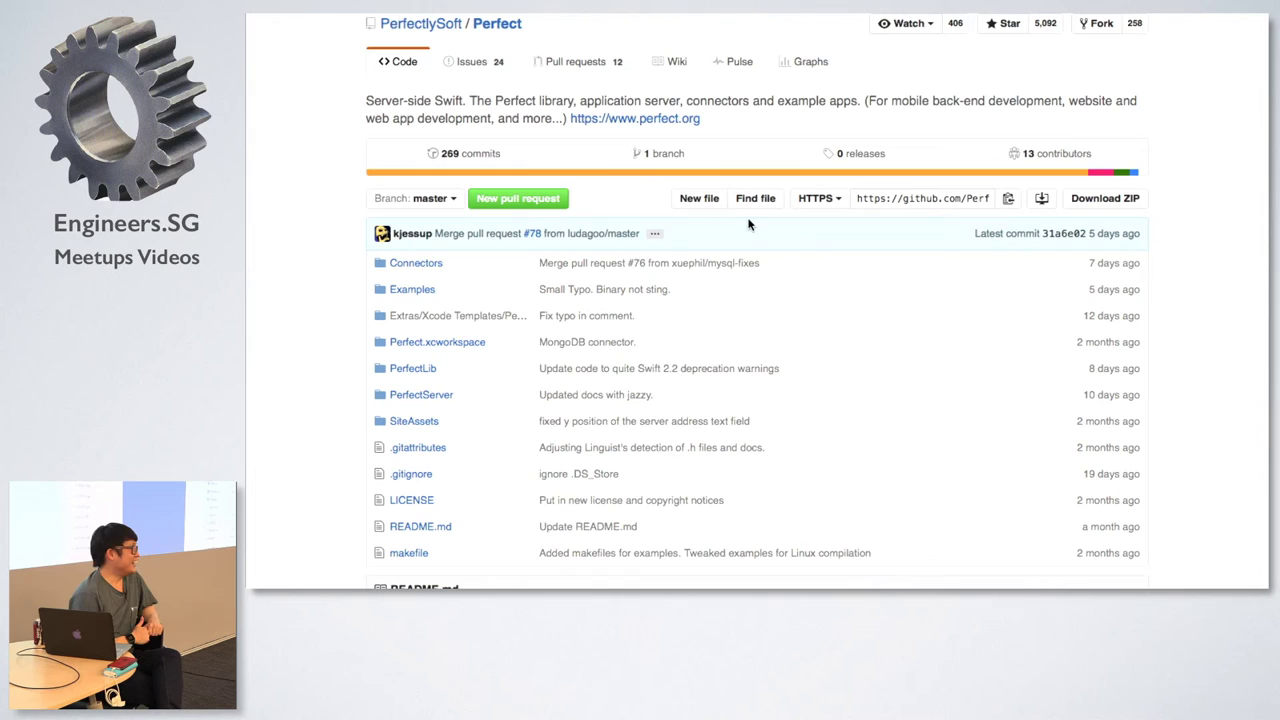
{"action": "scroll", "coordinate": [1062, 172], "scroll_direction": "up", "scroll_amount": 1}
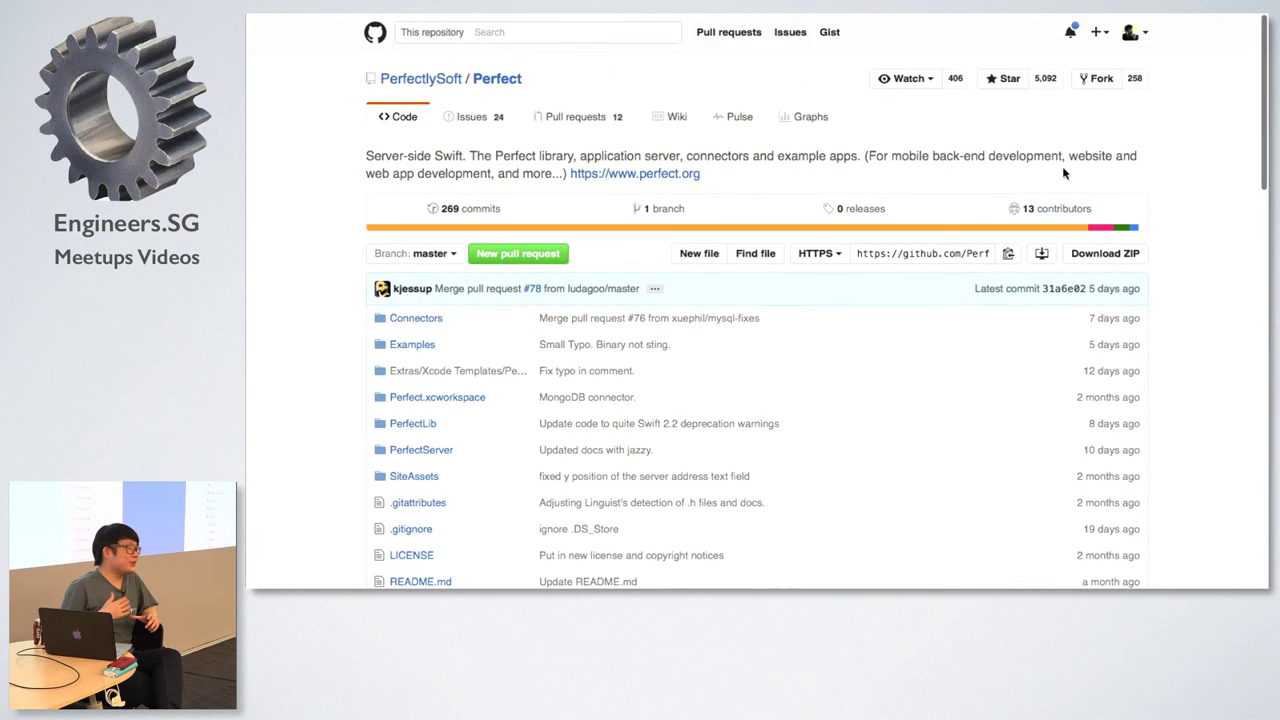